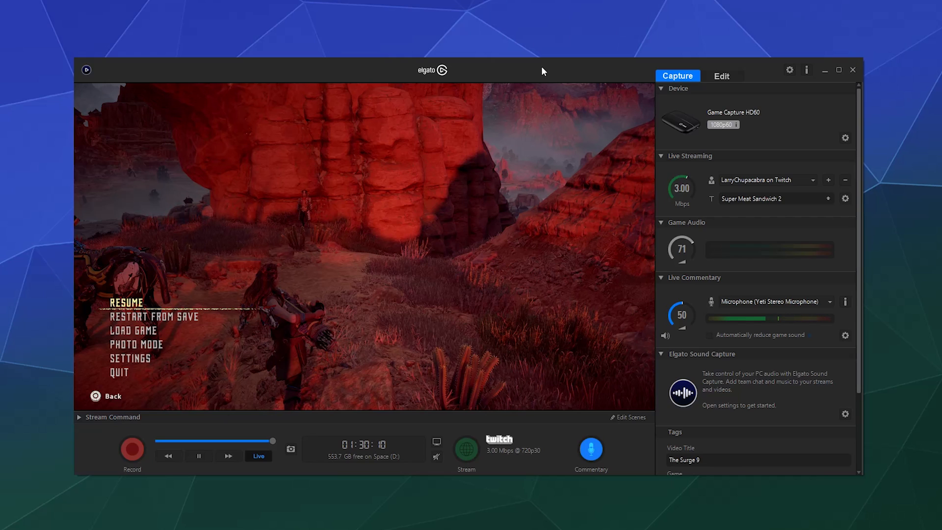
# Expand Stream Command, select scene 1, and collapse the scene list again.
pyautogui.click(80, 417)
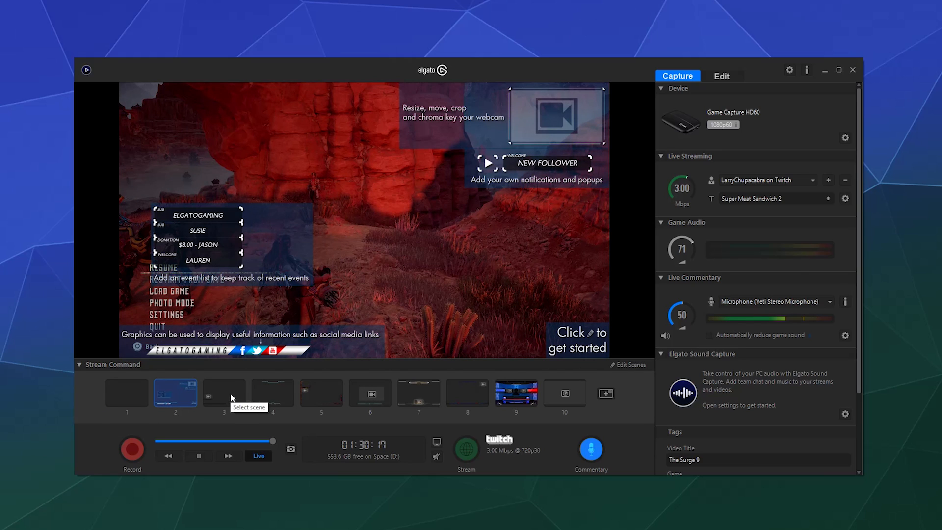
pyautogui.click(122, 396)
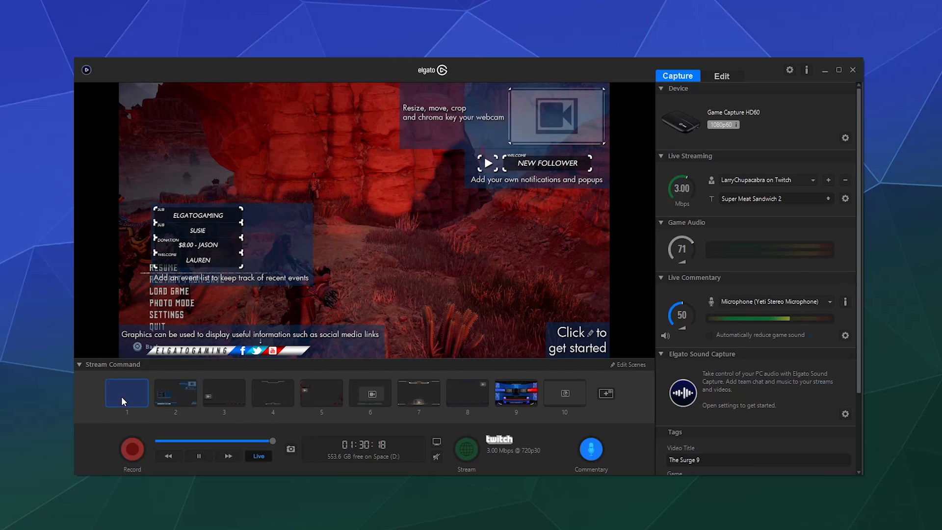
pyautogui.click(80, 364)
# Examine the library of recorded videos in the editing view and the capture view's settings from Device down to Tags.
pyautogui.moveTo(858, 325); pyautogui.dragTo(854, 378)
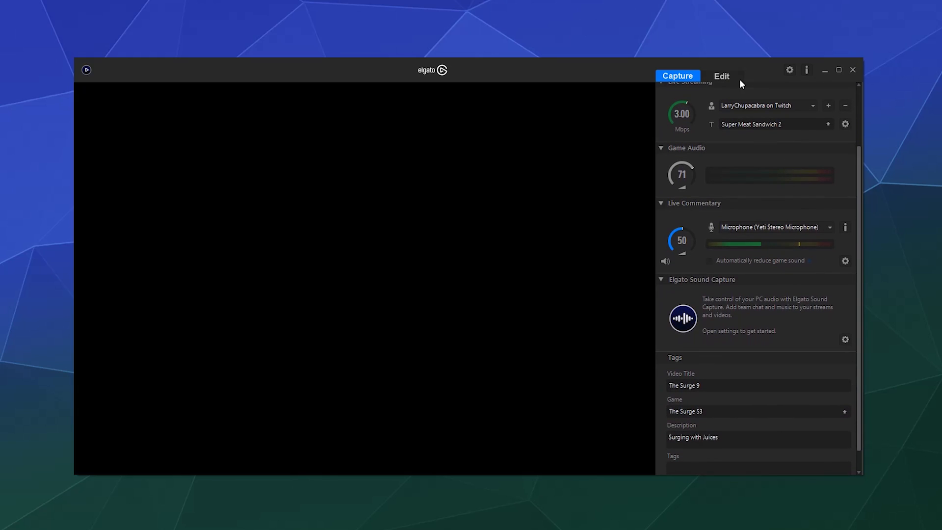
pyautogui.click(740, 78)
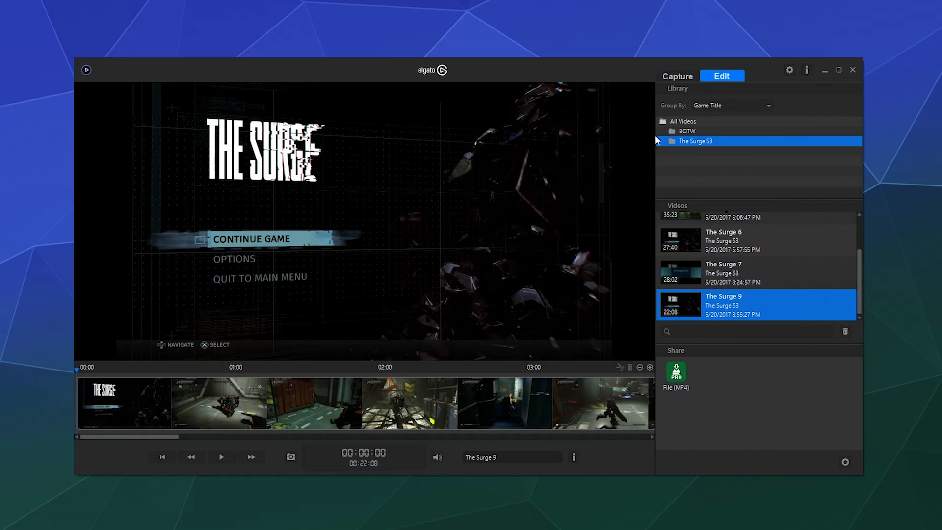
pyautogui.moveTo(858, 274)
pyautogui.mouseDown()
pyautogui.moveTo(859, 240)
pyautogui.moveTo(861, 287)
pyautogui.mouseUp()
pyautogui.click(683, 78)
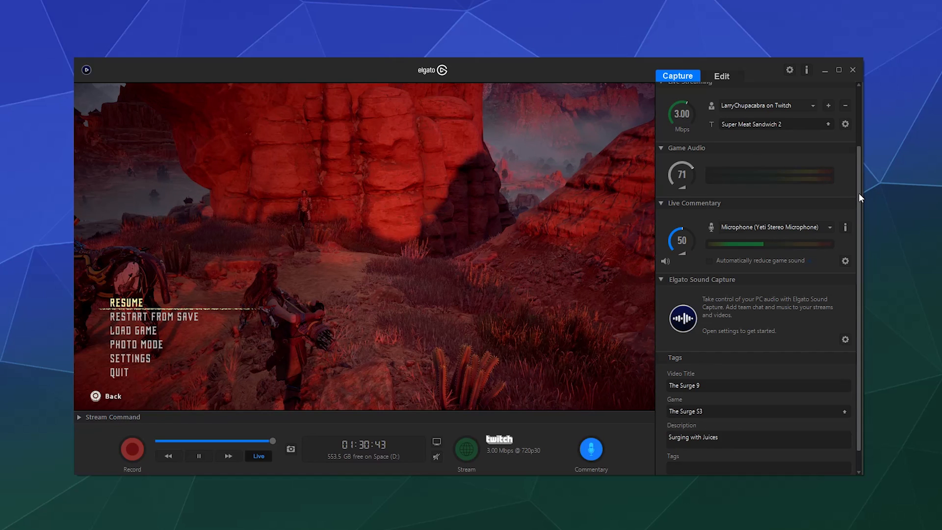
pyautogui.moveTo(858, 193); pyautogui.dragTo(696, 87)
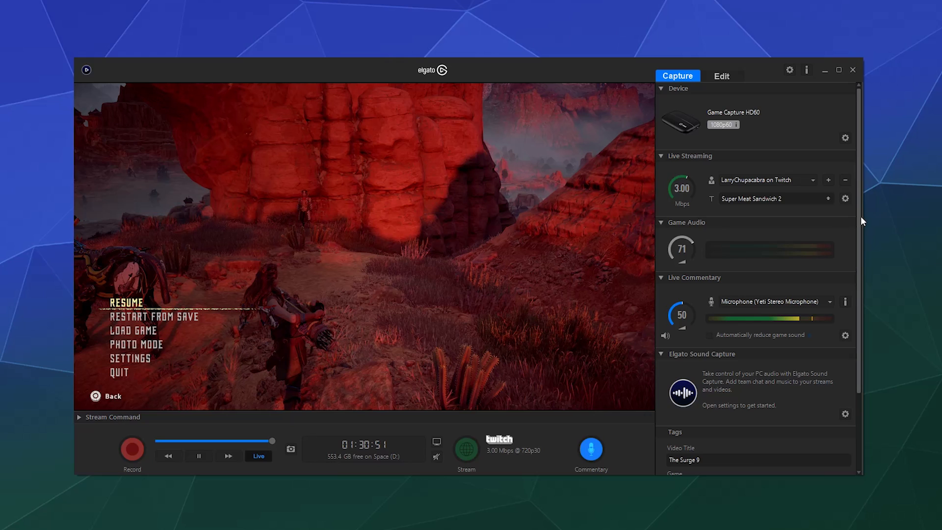
pyautogui.moveTo(861, 215); pyautogui.dragTo(860, 262)
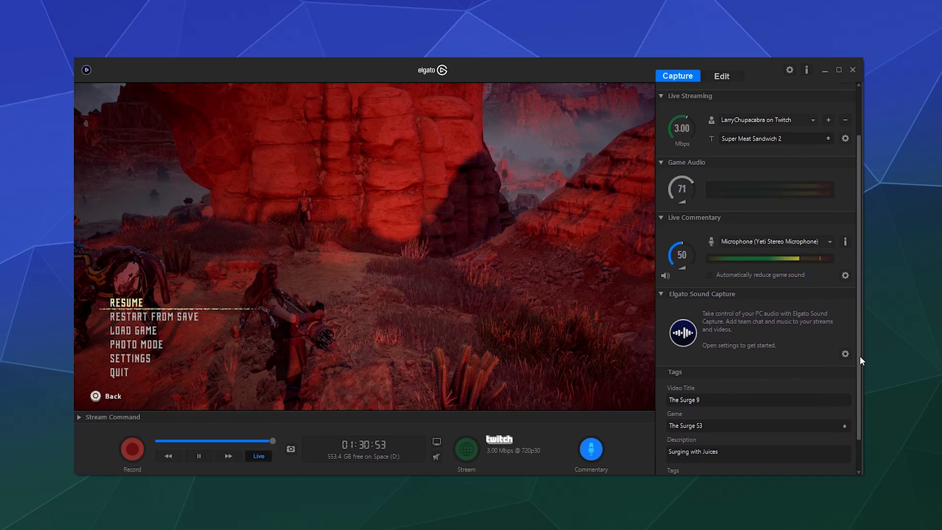
pyautogui.moveTo(859, 355); pyautogui.dragTo(847, 237)
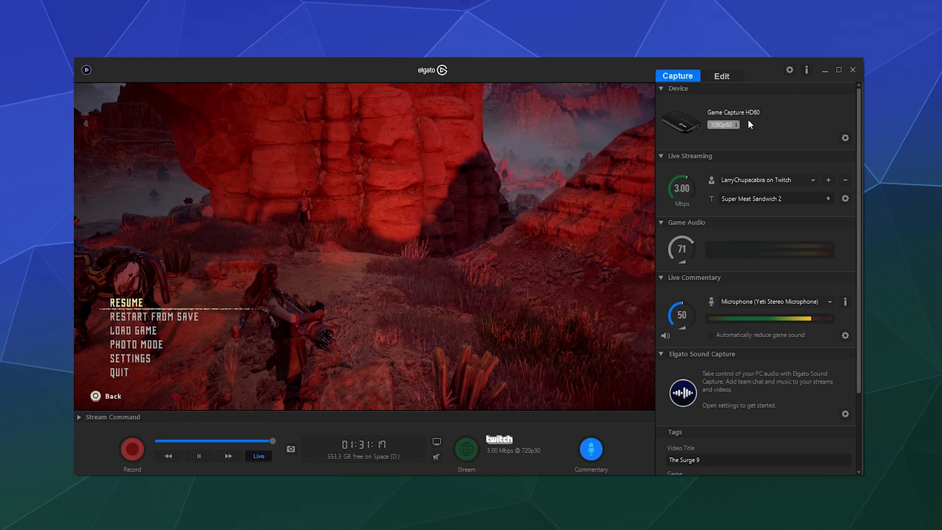
pyautogui.moveTo(681, 102)
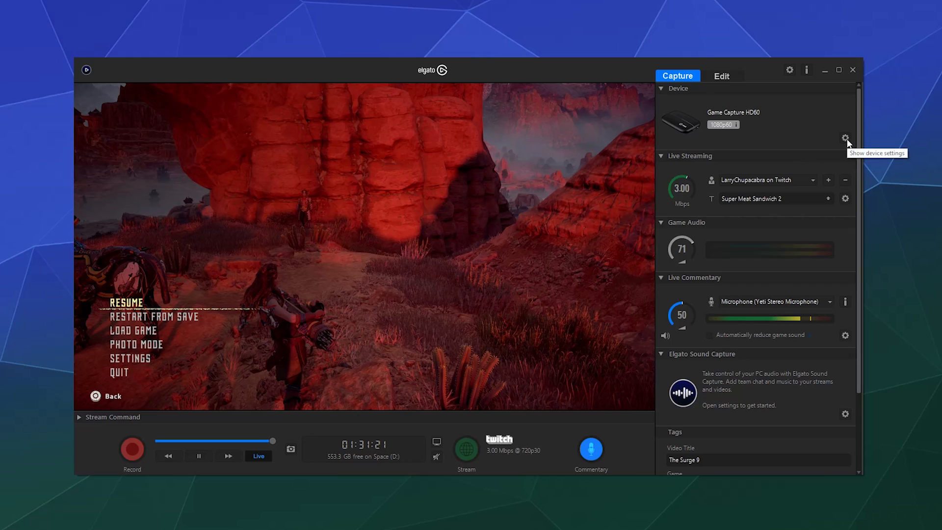
# Open the application preferences and review the library, file export and screenshot locations and the Flashback Recording and Stream Command options.
pyautogui.click(790, 70)
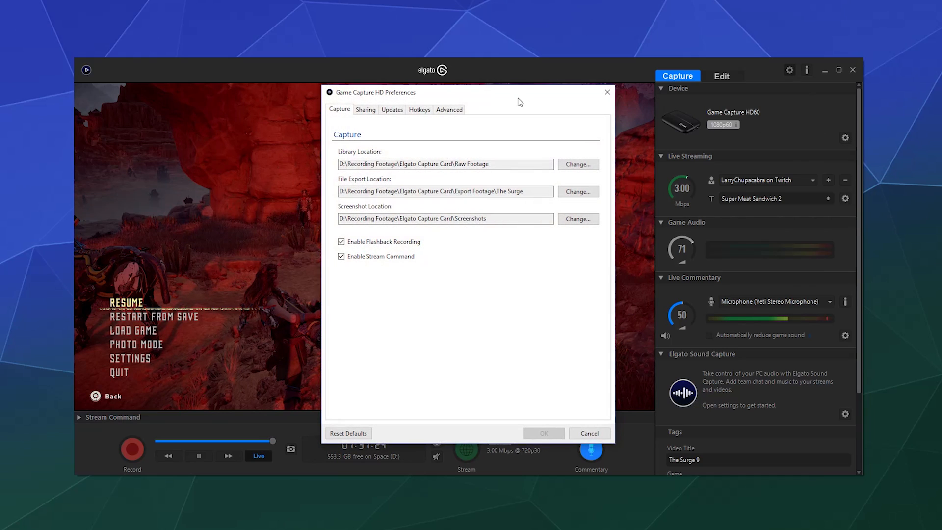
pyautogui.moveTo(518, 92); pyautogui.dragTo(562, 88)
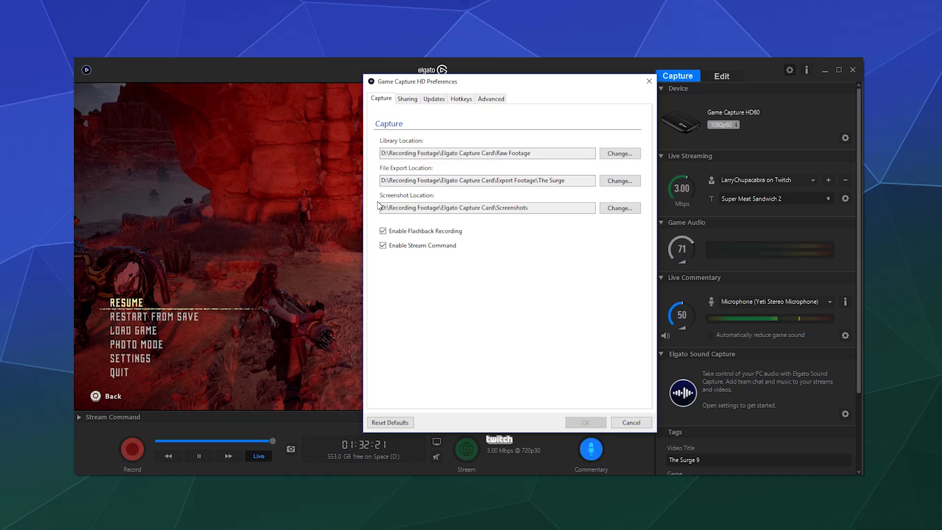
pyautogui.click(383, 246)
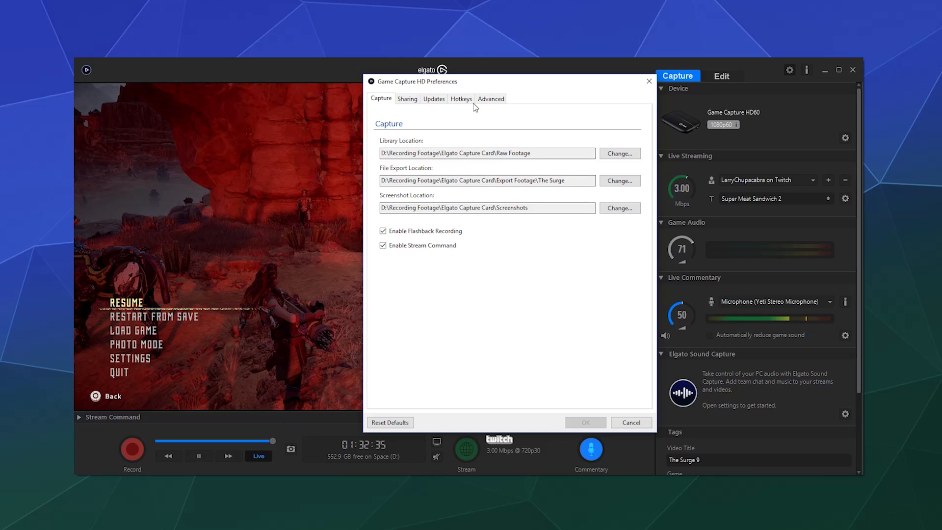
pyautogui.moveTo(490, 81); pyautogui.dragTo(694, 11)
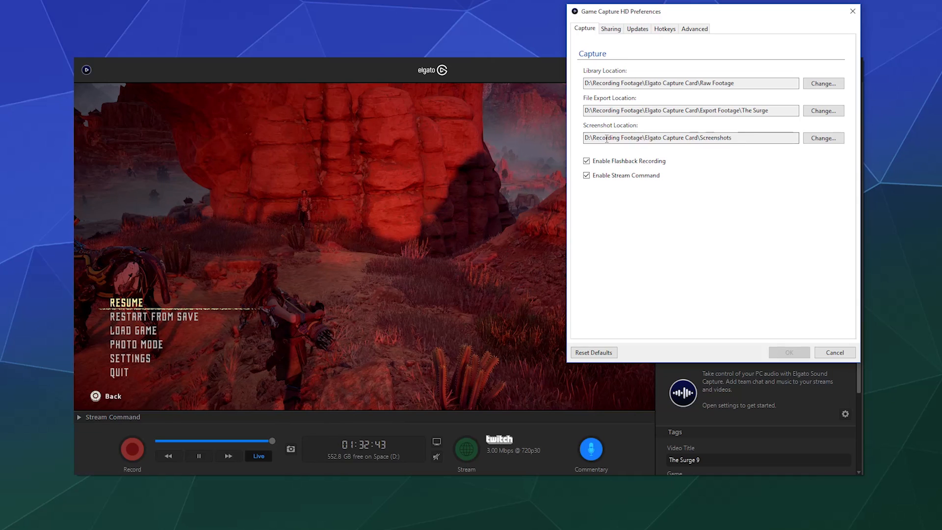
pyautogui.moveTo(666, 20); pyautogui.dragTo(542, 102)
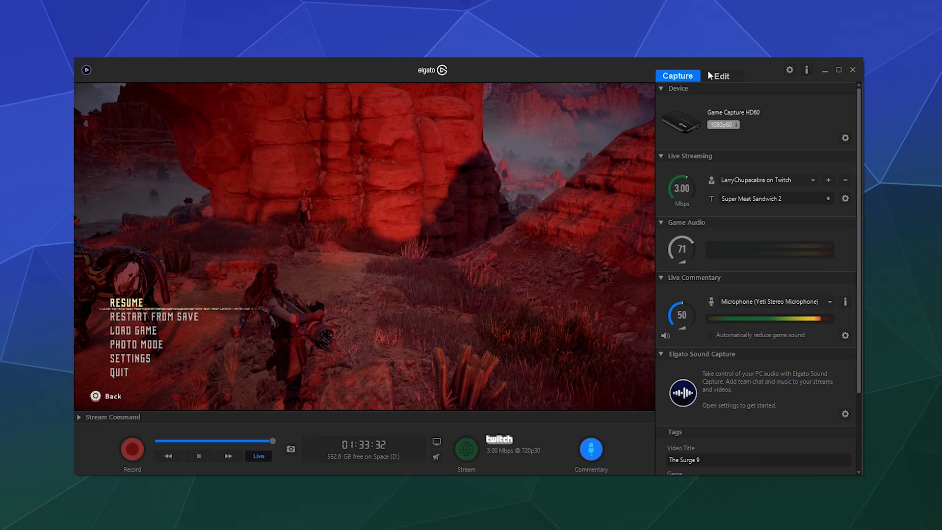
# Enable YouTube, Facebook, Email, iPhone and Movie Maker as share targets for recorded videos in the preferences.
pyautogui.click(708, 72)
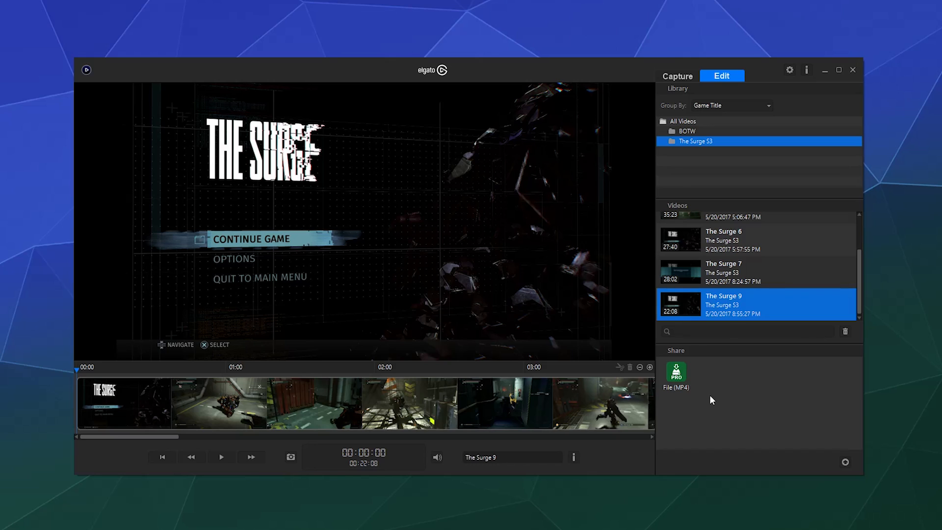
pyautogui.click(789, 69)
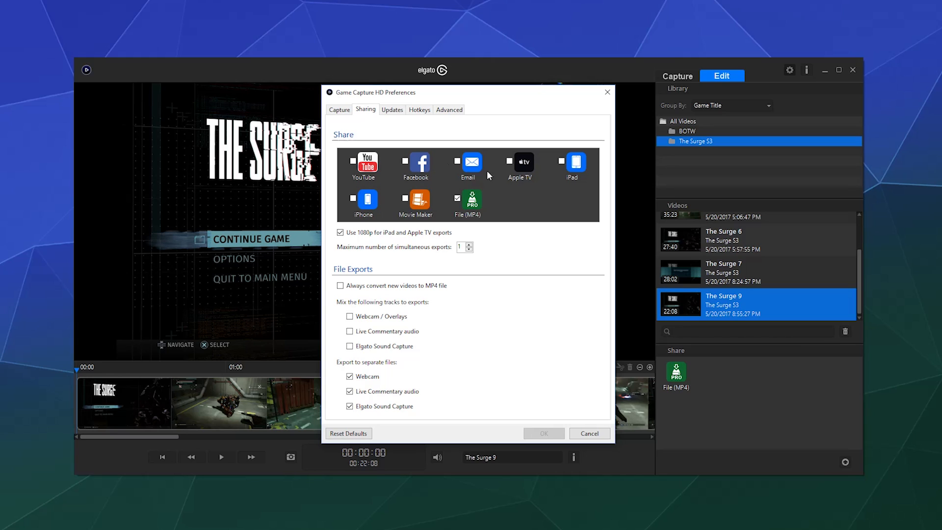
pyautogui.click(457, 161)
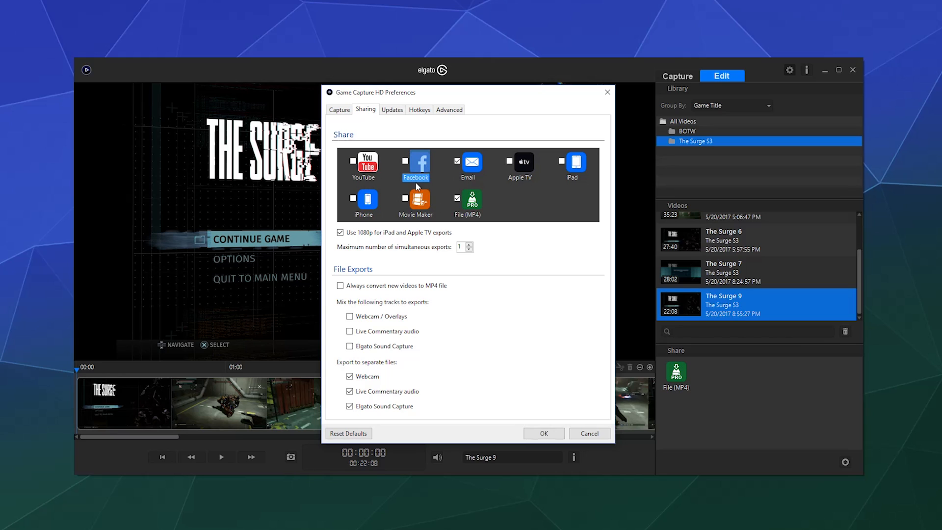
pyautogui.click(405, 161)
pyautogui.click(353, 161)
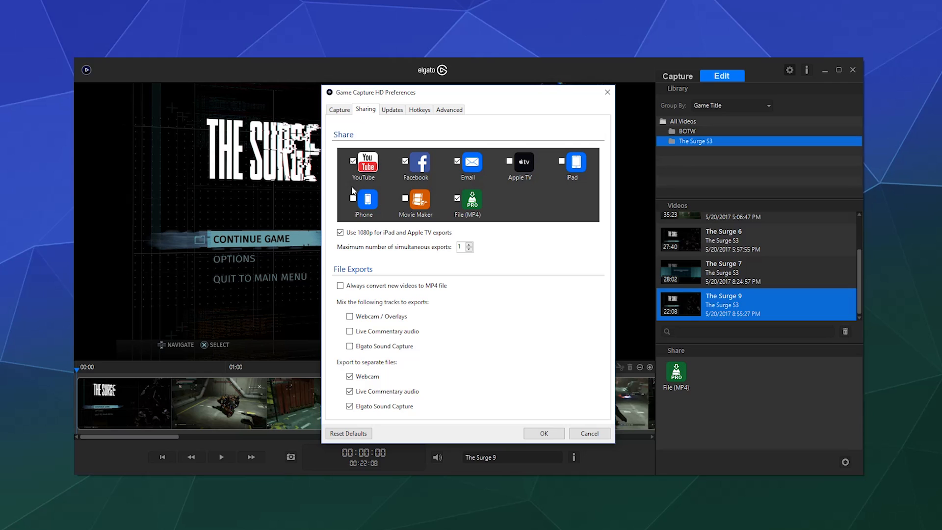
pyautogui.click(353, 198)
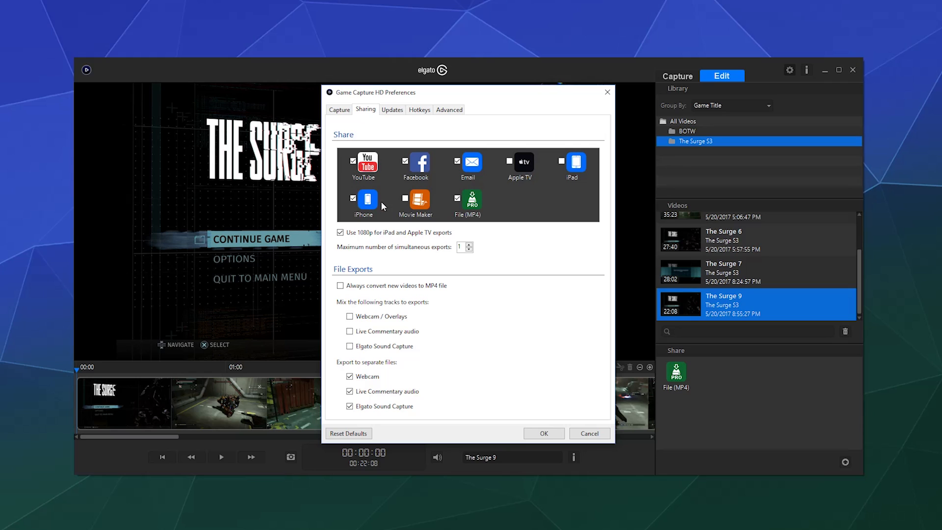
pyautogui.click(553, 432)
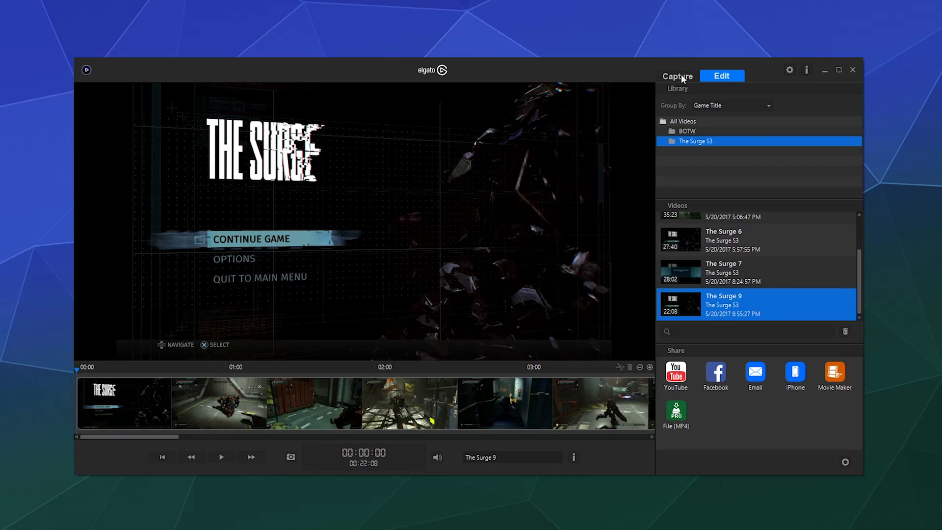
# Reopen the preferences from the capture view and review the sharing, file export and update settings.
pyautogui.click(790, 70)
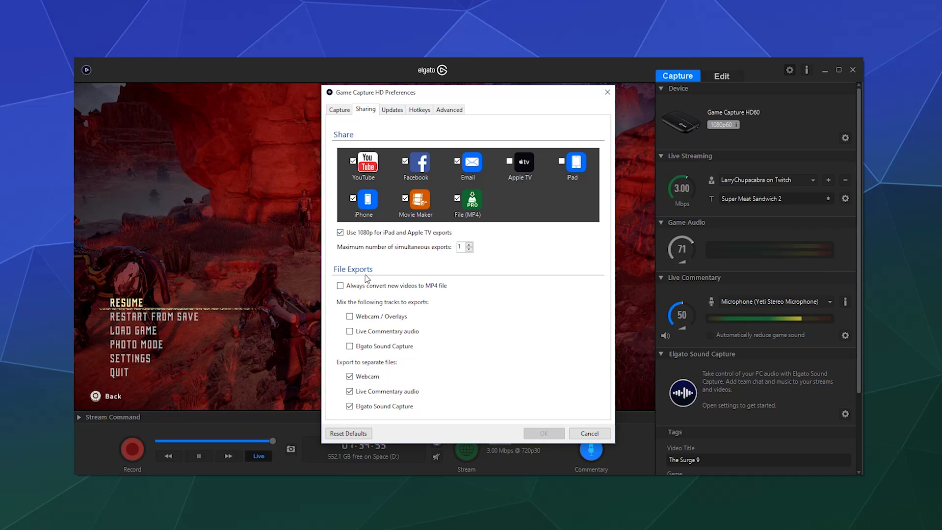
pyautogui.moveTo(448, 98); pyautogui.dragTo(417, 93)
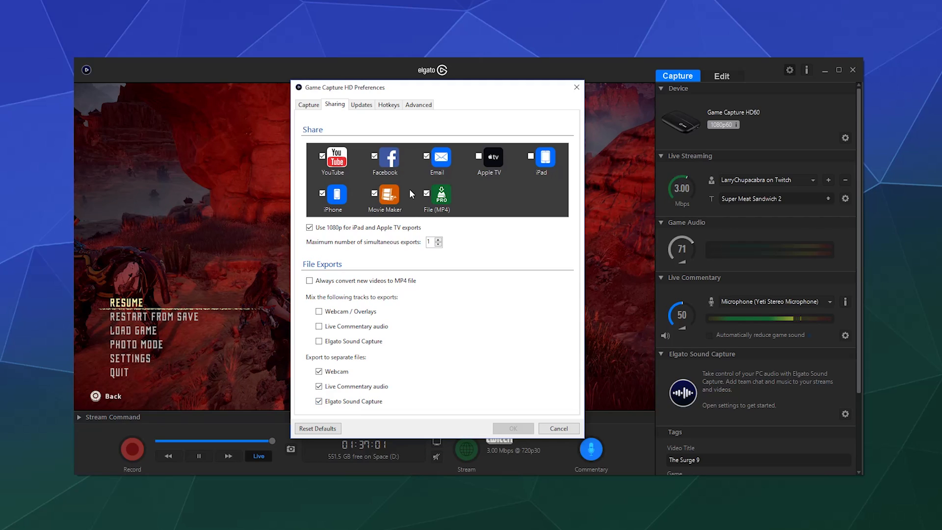
pyautogui.click(370, 113)
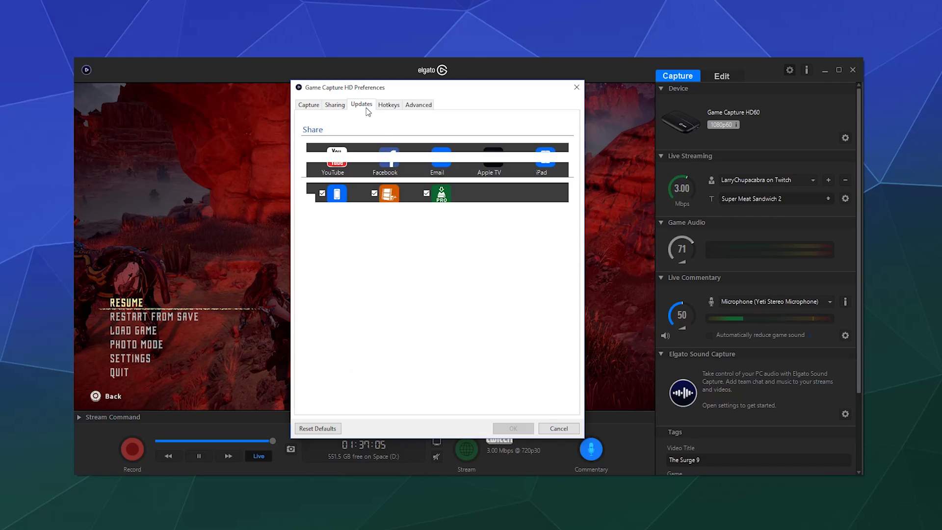
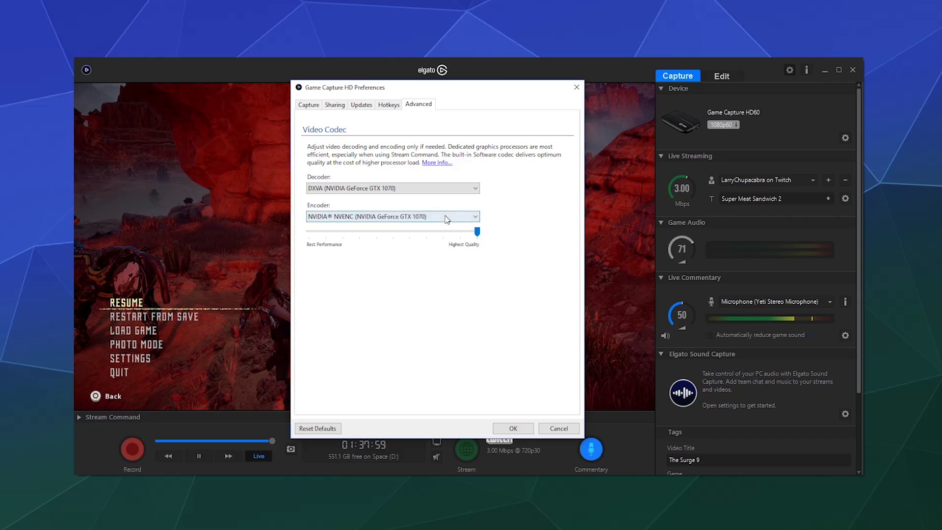
# Move the video encoder slider between Best Performance and Highest Quality, leave it at Highest Quality and apply the preferences.
pyautogui.moveTo(478, 235); pyautogui.dragTo(315, 239)
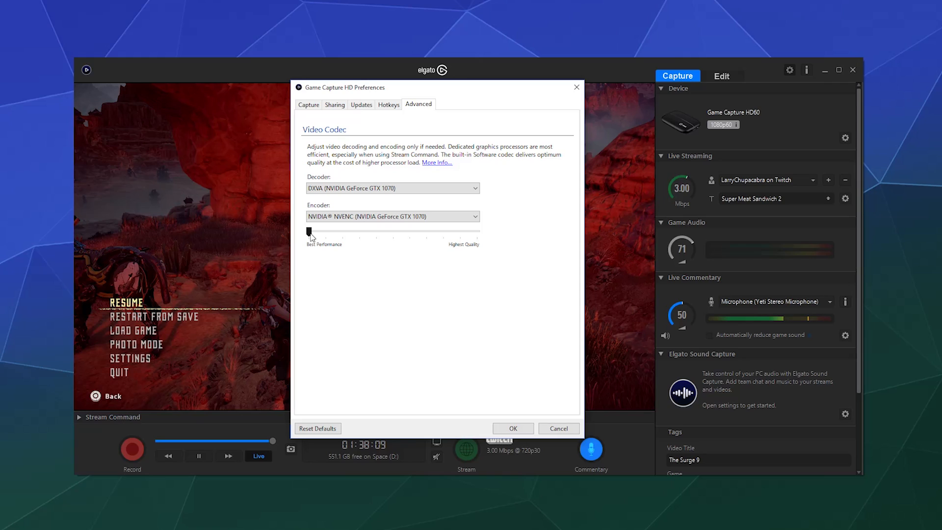
pyautogui.moveTo(310, 234); pyautogui.dragTo(475, 238)
pyautogui.moveTo(477, 233); pyautogui.dragTo(400, 259)
pyautogui.moveTo(401, 259); pyautogui.dragTo(307, 248)
pyautogui.moveTo(309, 234); pyautogui.dragTo(492, 238)
pyautogui.click(508, 426)
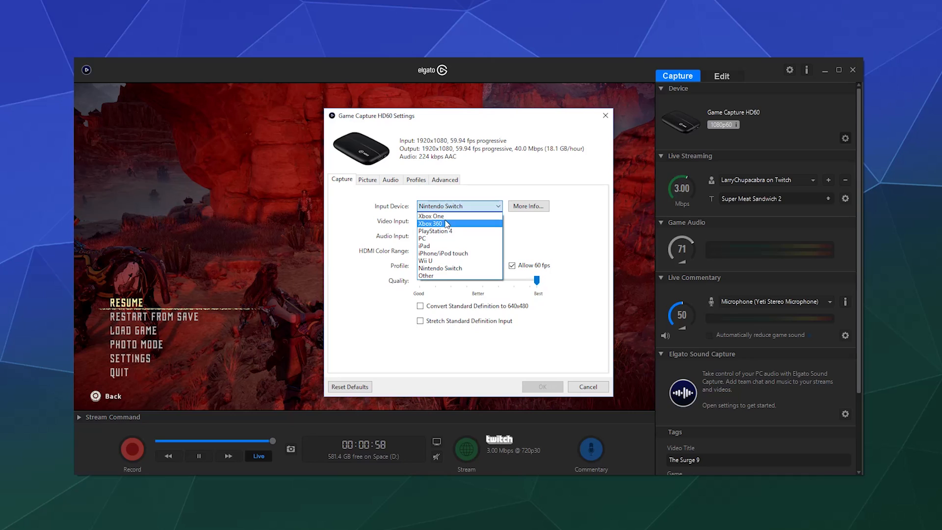
# Try the iPad input device with More (Dock connector) cropping, check the preview, and switch the input device back to Nintendo Switch.
pyautogui.click(473, 193)
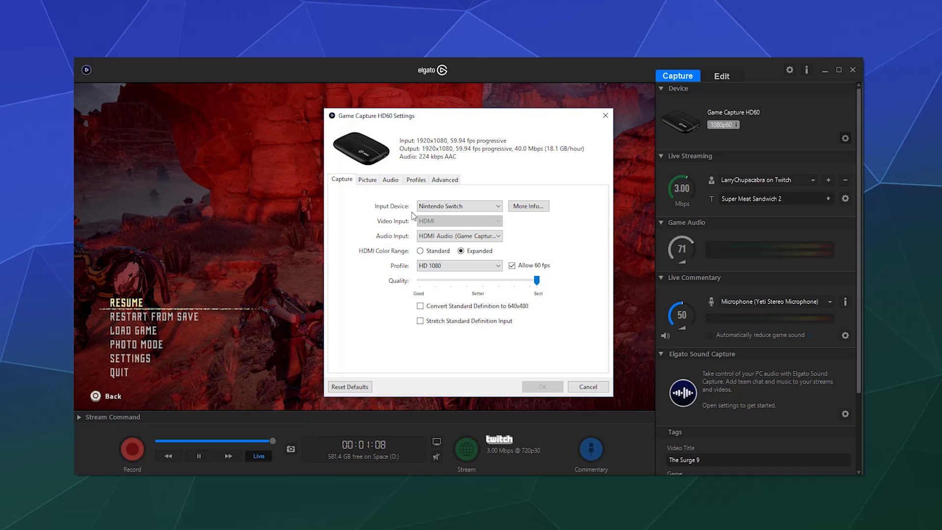
pyautogui.click(422, 207)
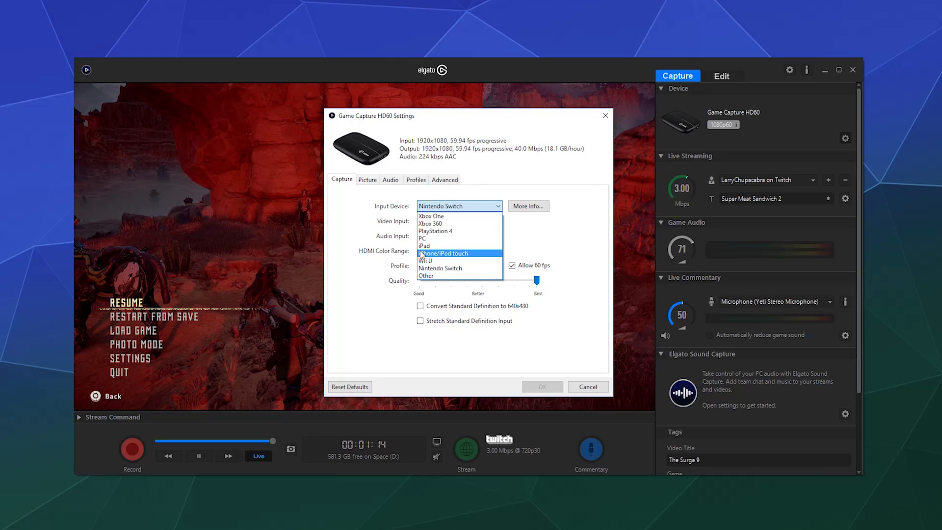
pyautogui.click(463, 245)
pyautogui.click(448, 307)
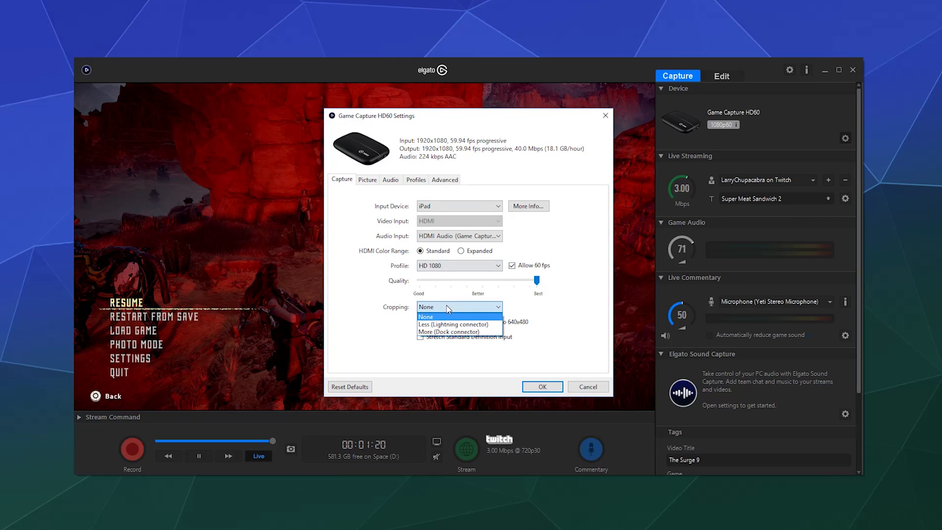
pyautogui.click(447, 332)
pyautogui.moveTo(468, 116); pyautogui.dragTo(932, 122)
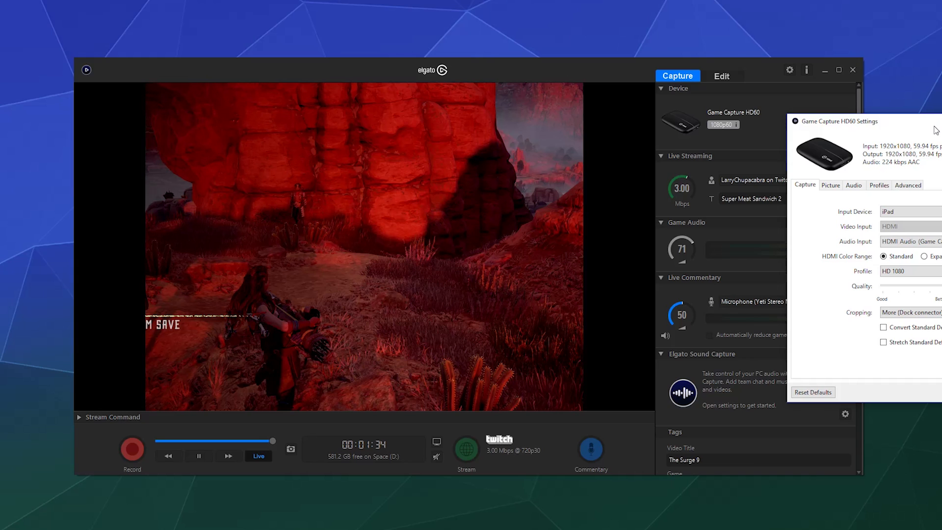
pyautogui.moveTo(934, 126); pyautogui.dragTo(523, 130)
pyautogui.click(519, 217)
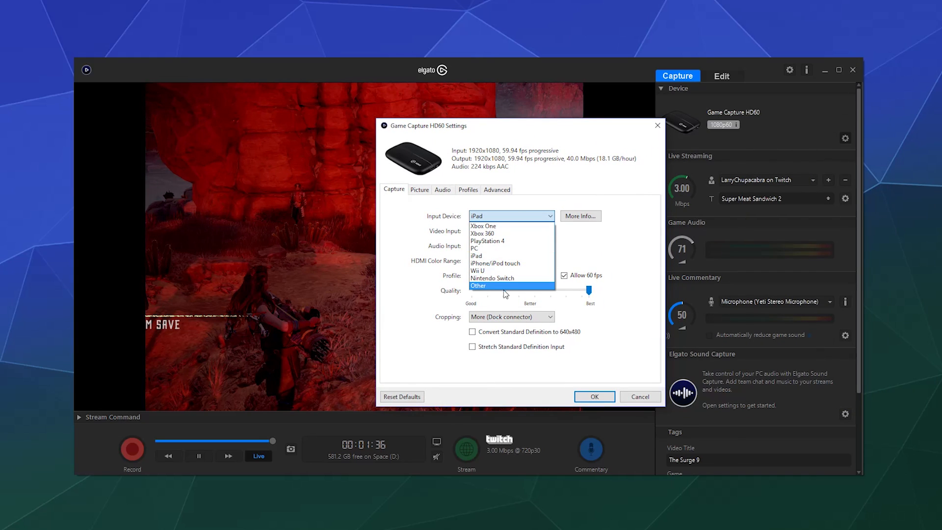
pyautogui.click(504, 278)
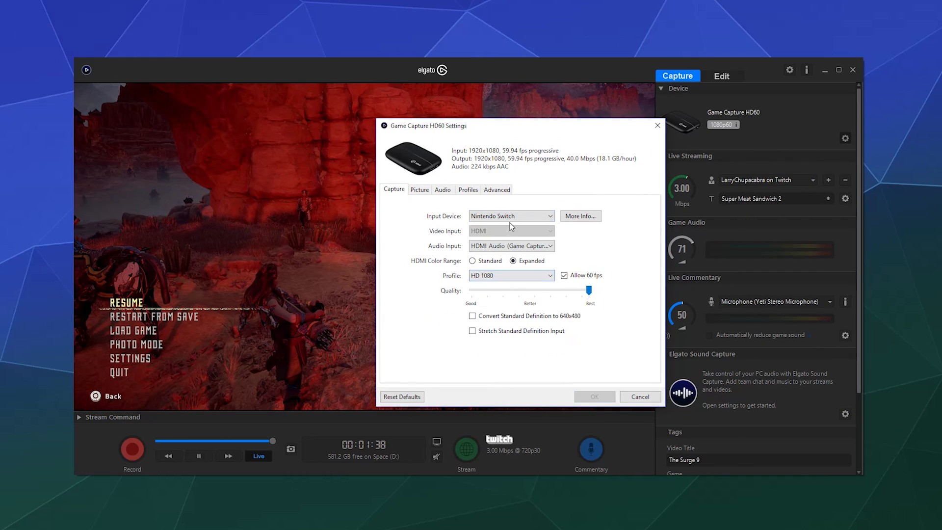
# Set the input device to PlayStation 4, keeping HDMI Audio as the audio input and 60 fps allowed.
pyautogui.click(511, 217)
pyautogui.click(510, 241)
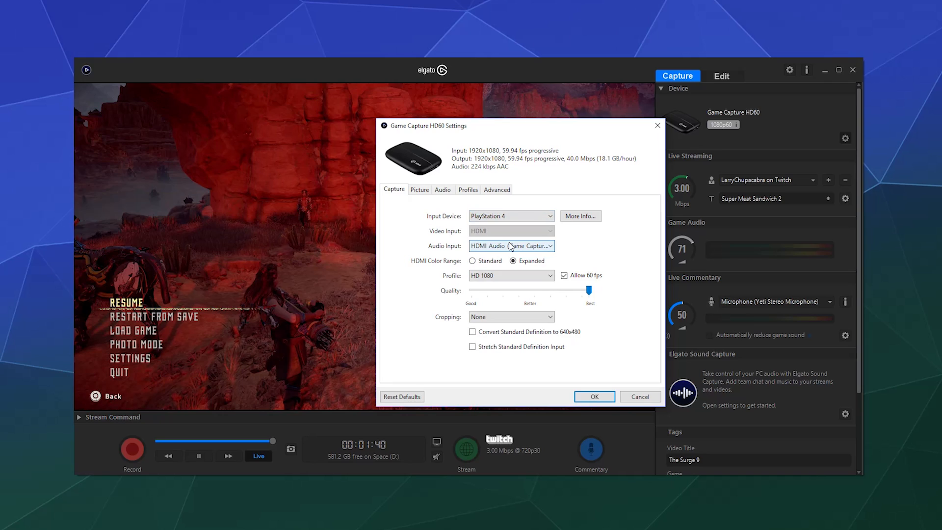
pyautogui.click(565, 274)
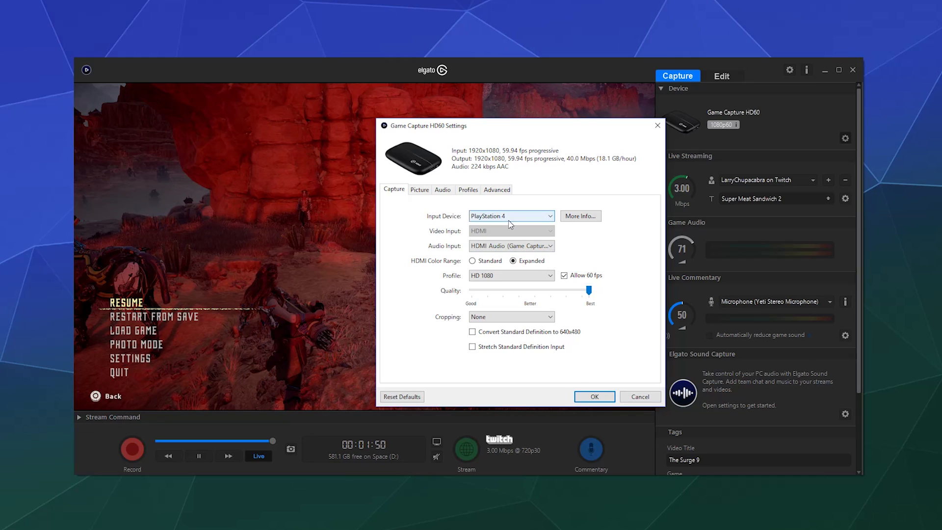
pyautogui.click(500, 247)
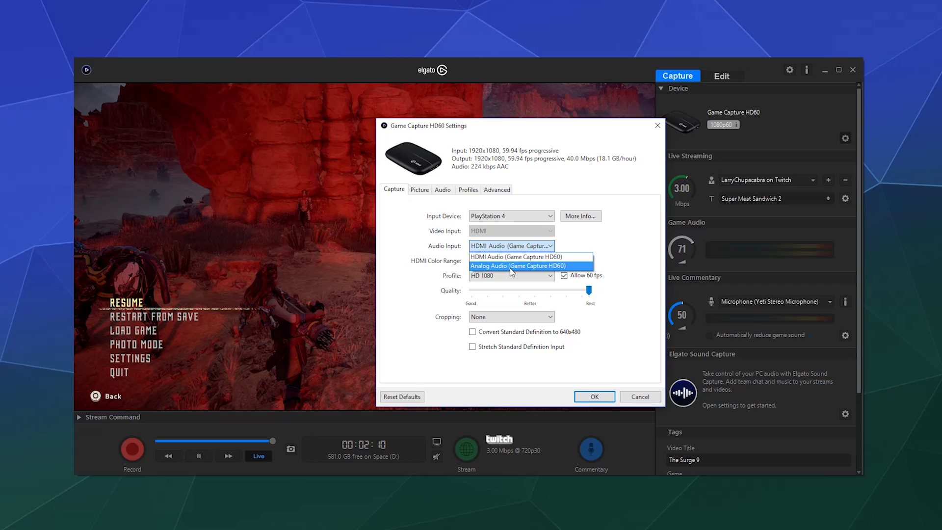
pyautogui.click(524, 257)
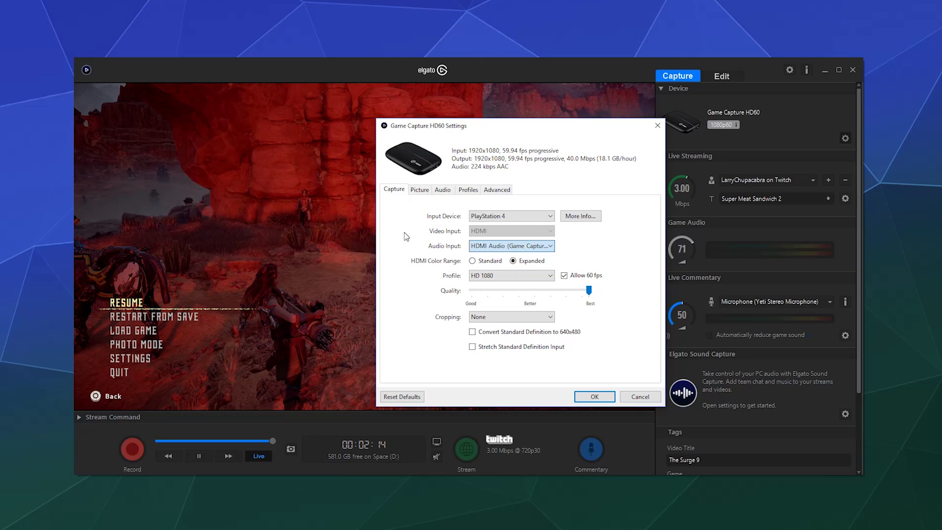
# Compare the Standard and Expanded HDMI color ranges against the uncovered game preview, and leave the range at Expanded.
pyautogui.click(486, 263)
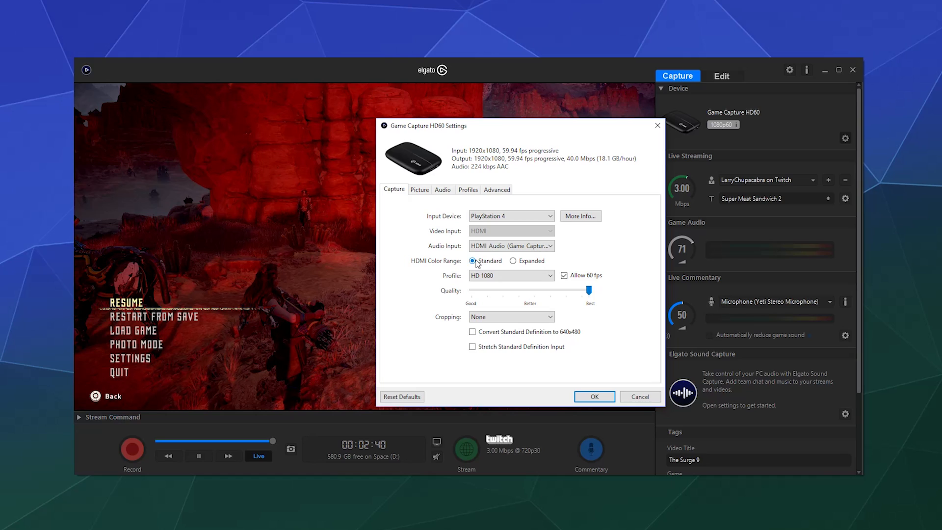
pyautogui.click(539, 264)
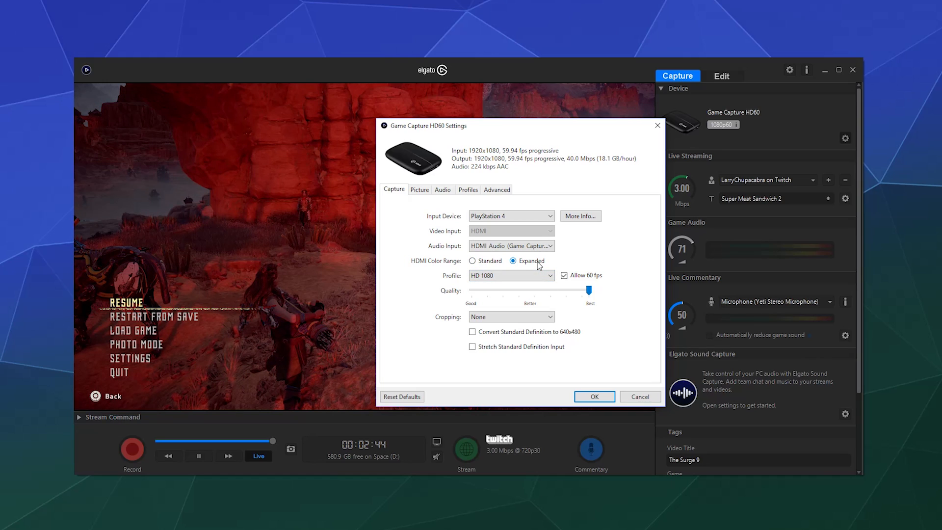
pyautogui.moveTo(527, 126); pyautogui.dragTo(886, 110)
pyautogui.click(832, 245)
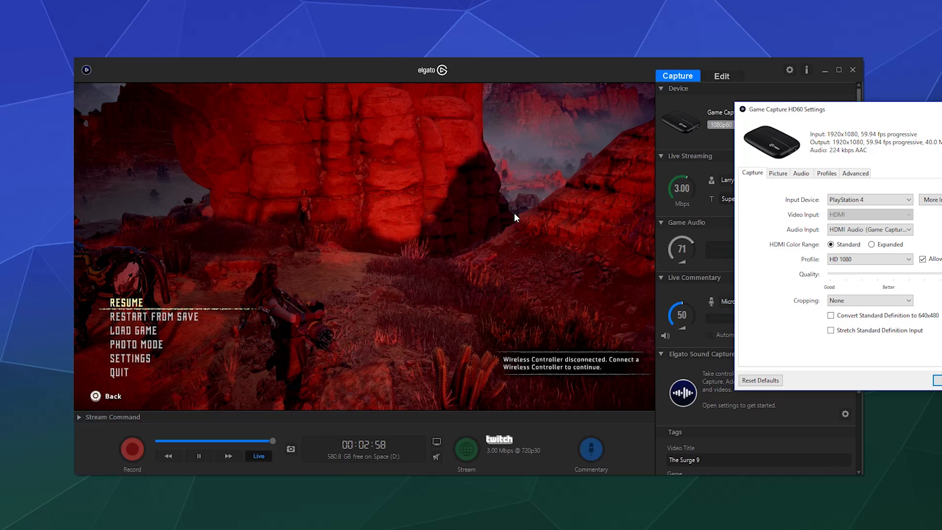
pyautogui.click(869, 245)
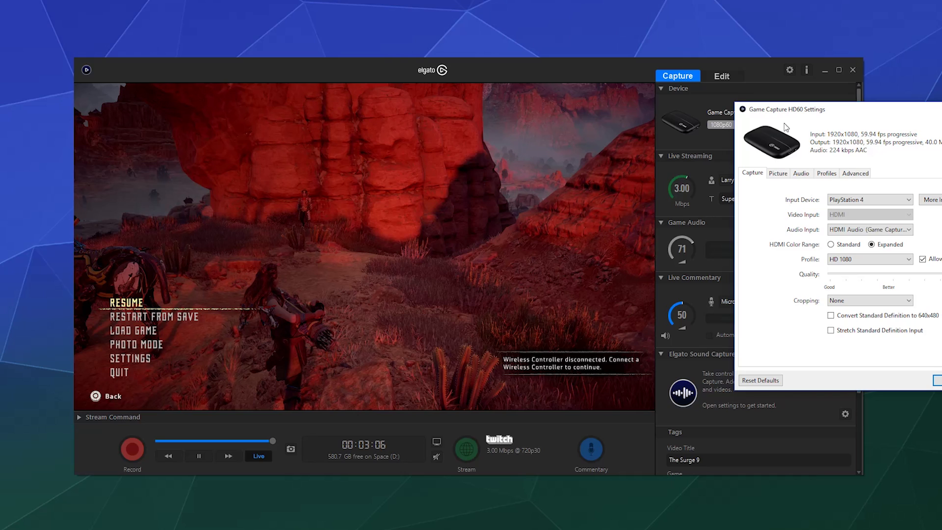
pyautogui.moveTo(830, 111); pyautogui.dragTo(435, 110)
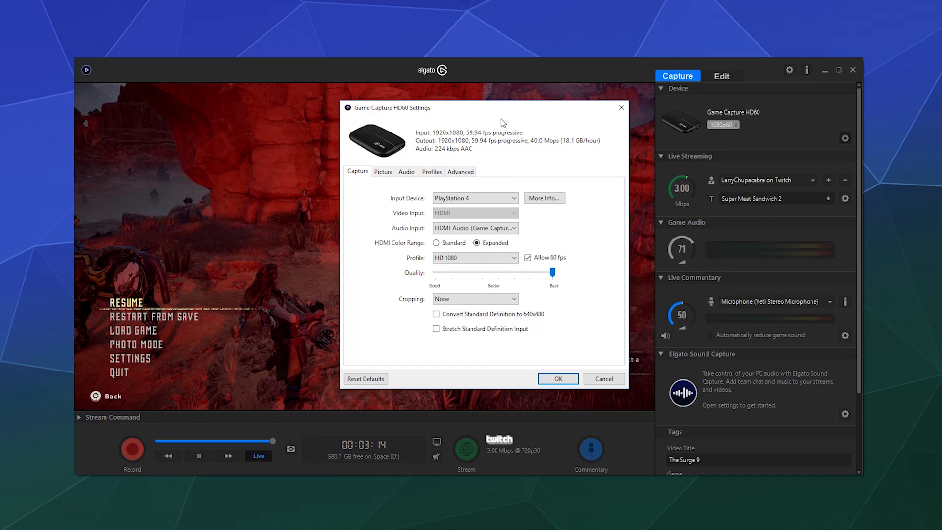
pyautogui.moveTo(500, 107)
pyautogui.mouseDown()
pyautogui.moveTo(690, 93)
pyautogui.moveTo(510, 109)
pyautogui.mouseUp()
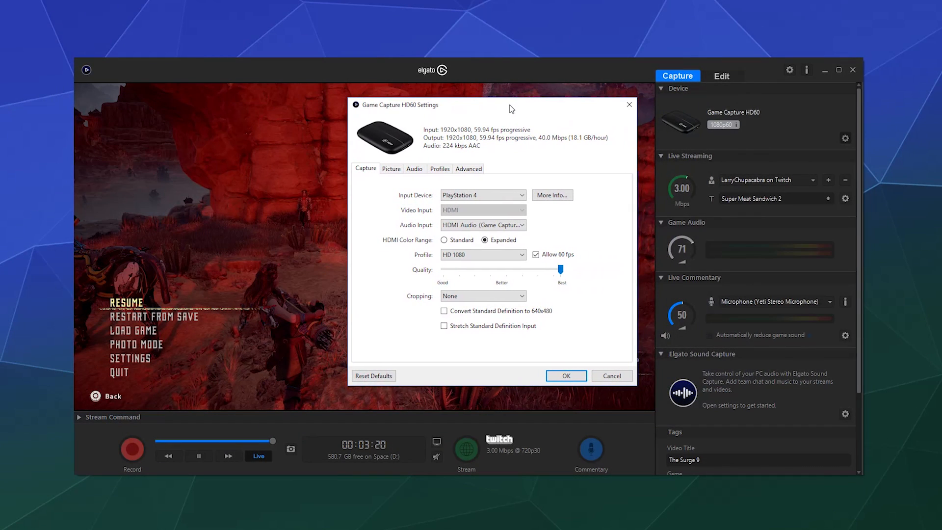
# Review the profile choices, keep HD 1080 with 60 fps allowed, and try the quality slider from Good back to Best.
pyautogui.click(503, 254)
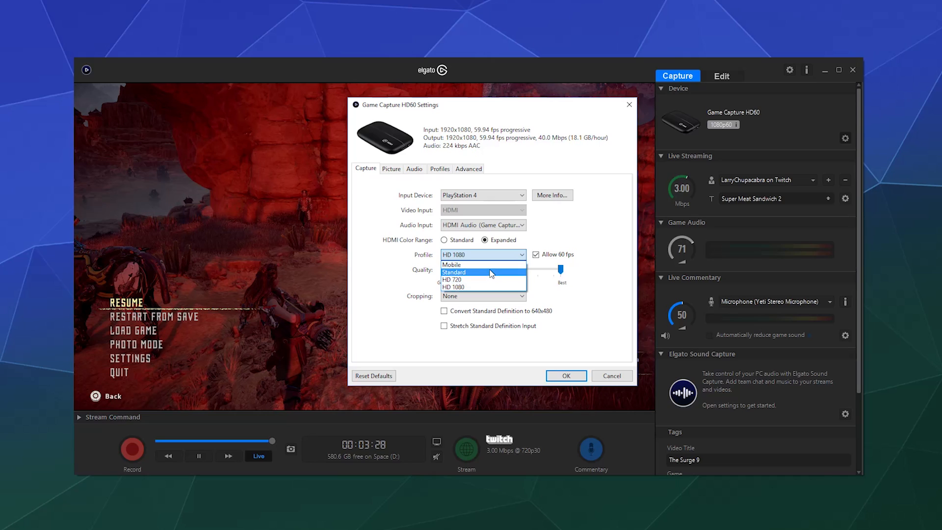
pyautogui.click(491, 286)
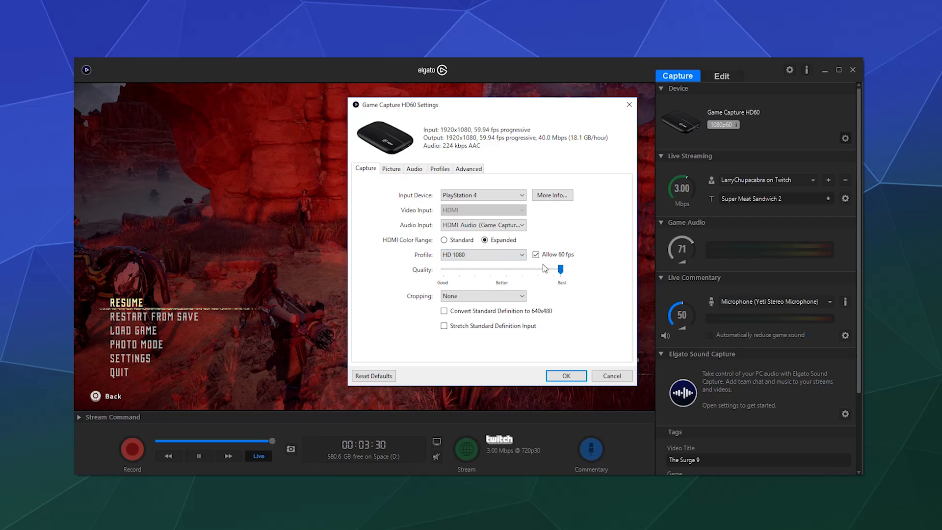
pyautogui.click(536, 255)
pyautogui.click(546, 256)
pyautogui.moveTo(562, 270)
pyautogui.mouseDown()
pyautogui.moveTo(493, 274)
pyautogui.moveTo(582, 274)
pyautogui.moveTo(496, 272)
pyautogui.moveTo(566, 276)
pyautogui.mouseUp()
pyautogui.moveTo(560, 270); pyautogui.dragTo(443, 270)
pyautogui.moveTo(443, 270); pyautogui.dragTo(606, 285)
# Try PlayStation VR cropping and the 640x480 standard definition conversion, leaving cropping at None and the conversion off.
pyautogui.click(466, 296)
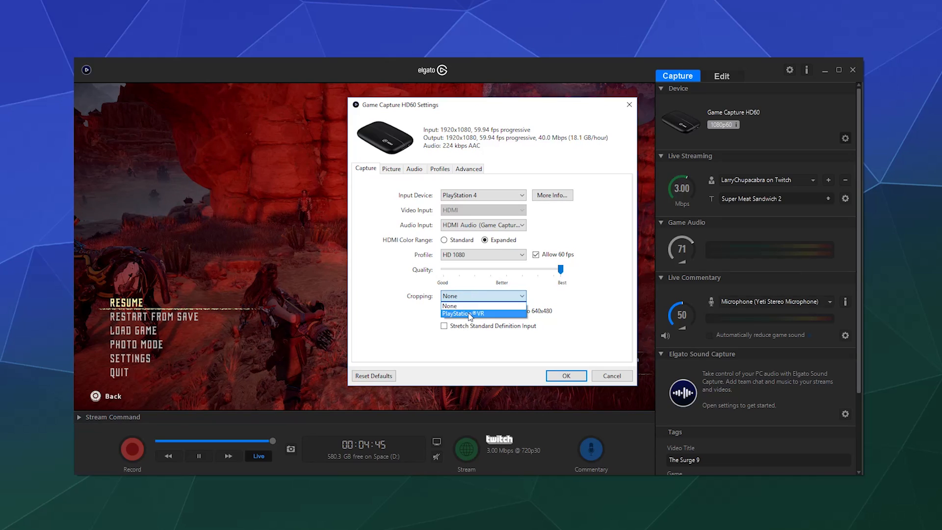
pyautogui.click(466, 313)
pyautogui.click(478, 297)
pyautogui.click(480, 306)
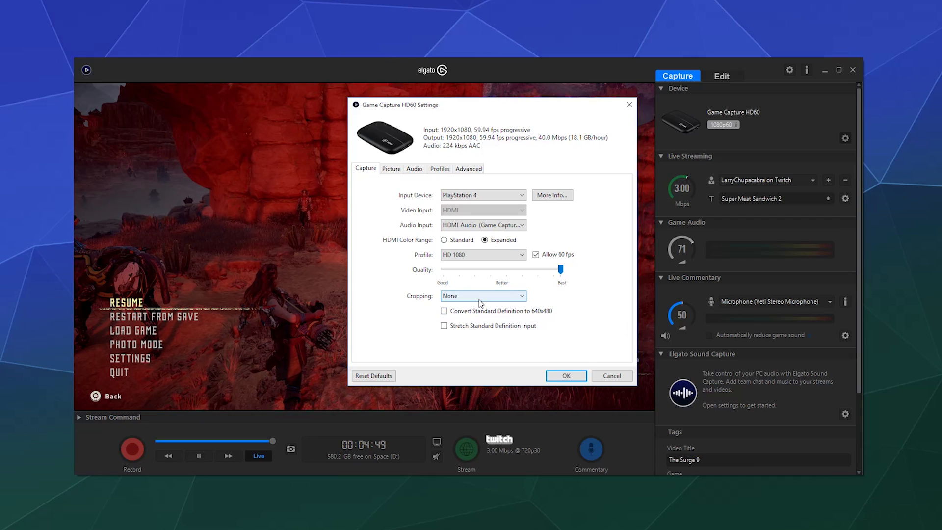
pyautogui.click(479, 300)
pyautogui.click(479, 300)
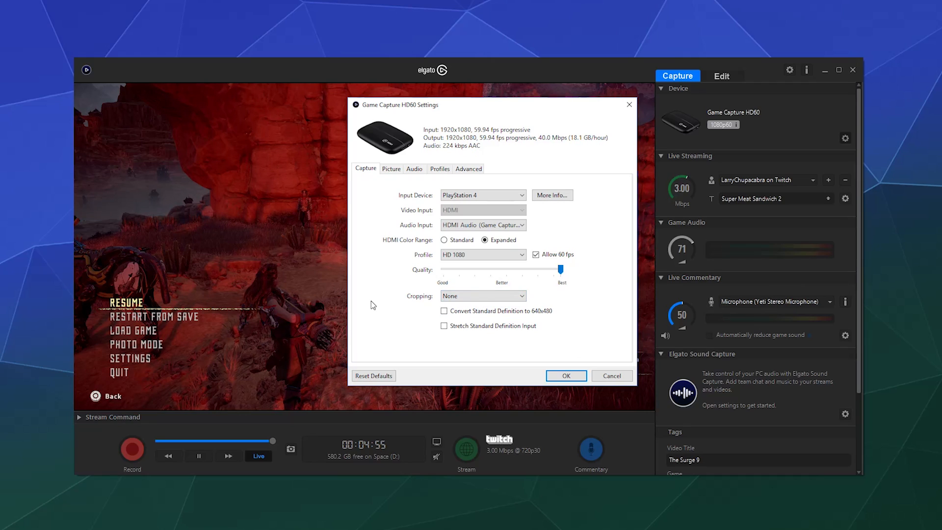
pyautogui.click(453, 314)
pyautogui.click(466, 315)
# Try a picture hue of -180° against the game preview and return the hue to 0°.
pyautogui.click(392, 169)
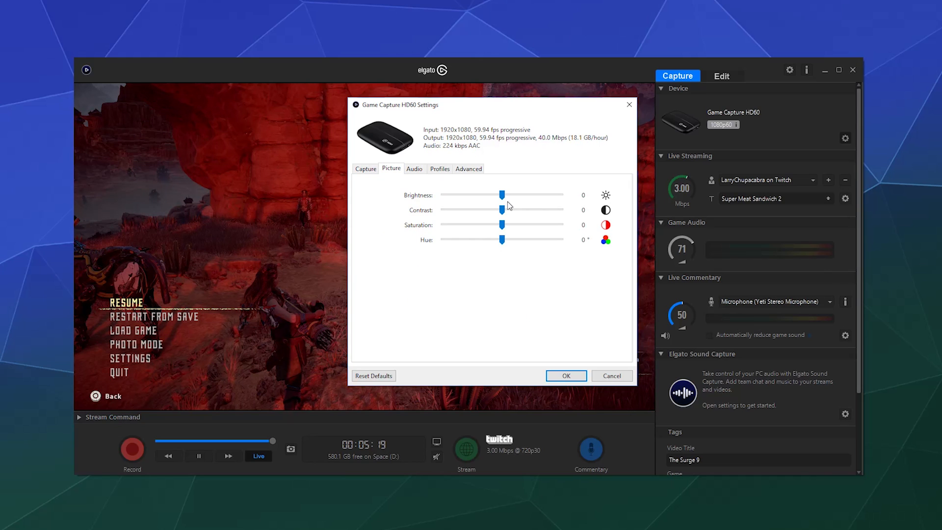
pyautogui.moveTo(495, 102); pyautogui.dragTo(849, 110)
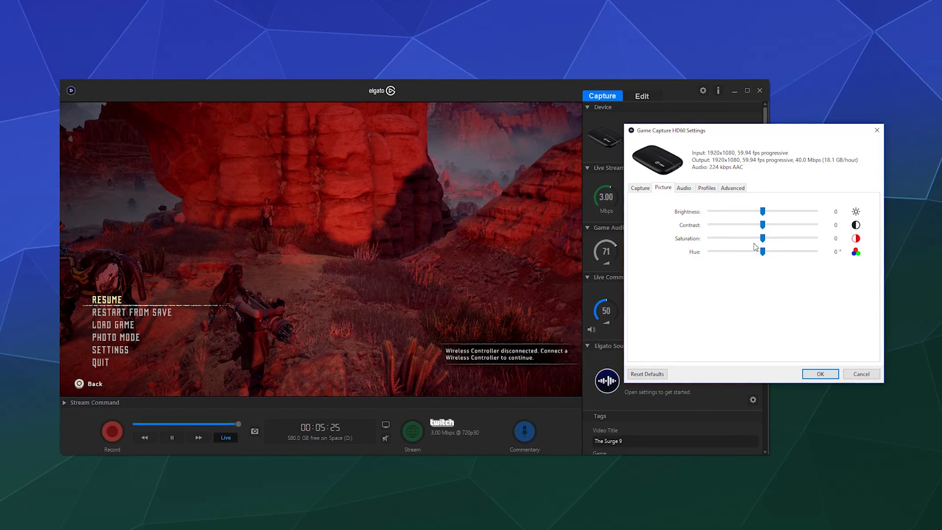
pyautogui.moveTo(763, 252); pyautogui.dragTo(707, 260)
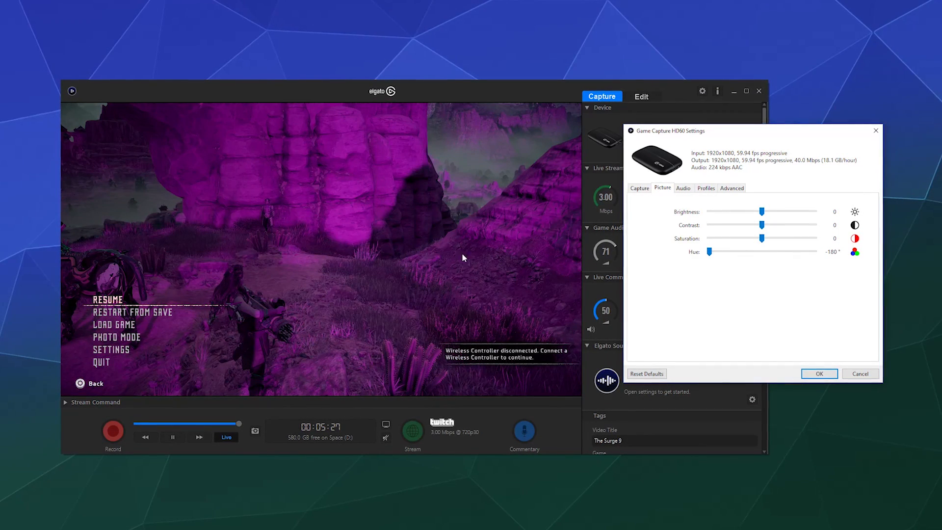
pyautogui.moveTo(710, 252); pyautogui.dragTo(762, 261)
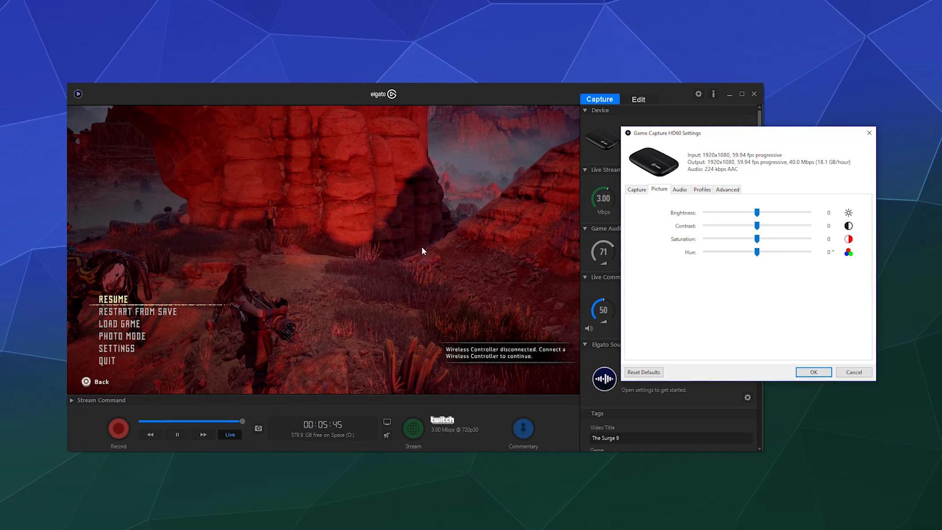
# Review the analog audio gain, TV compatibility and profile management settings, and accept the HD60 device settings.
pyautogui.click(680, 190)
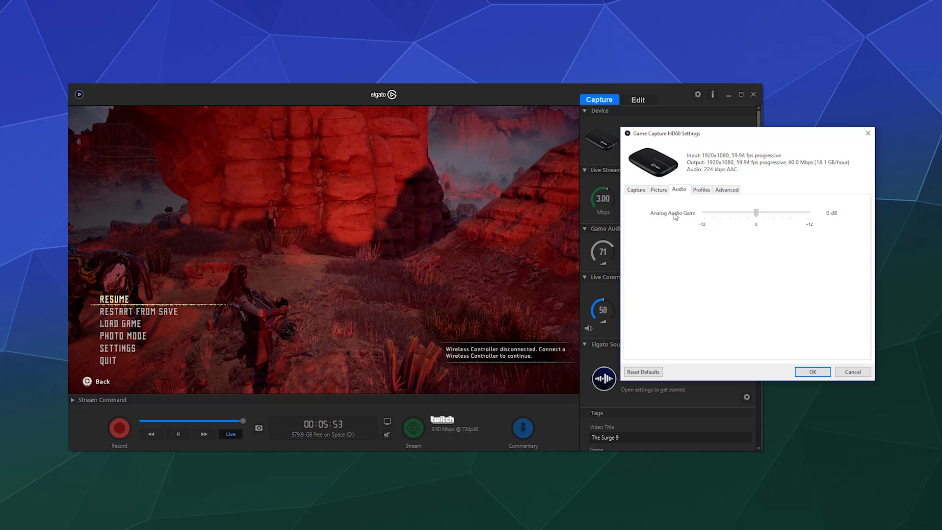
pyautogui.click(719, 189)
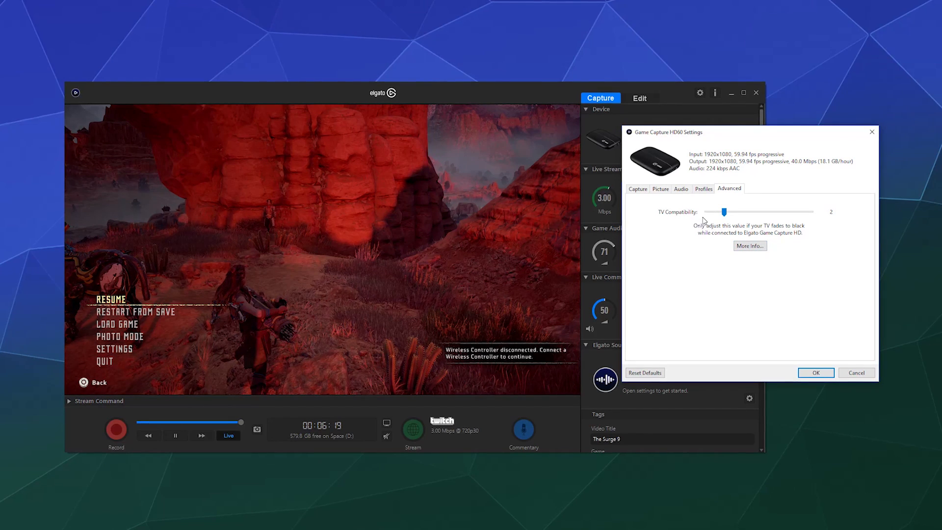
pyautogui.click(704, 188)
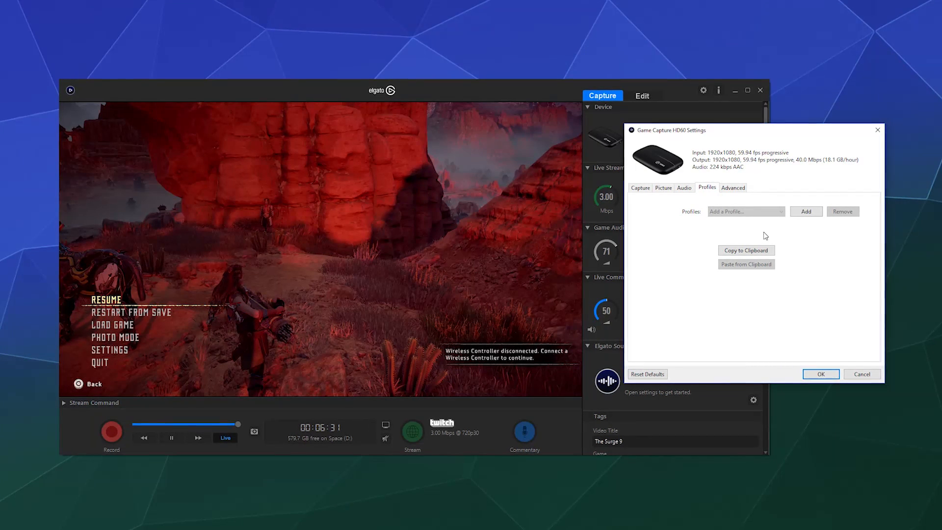
pyautogui.click(817, 374)
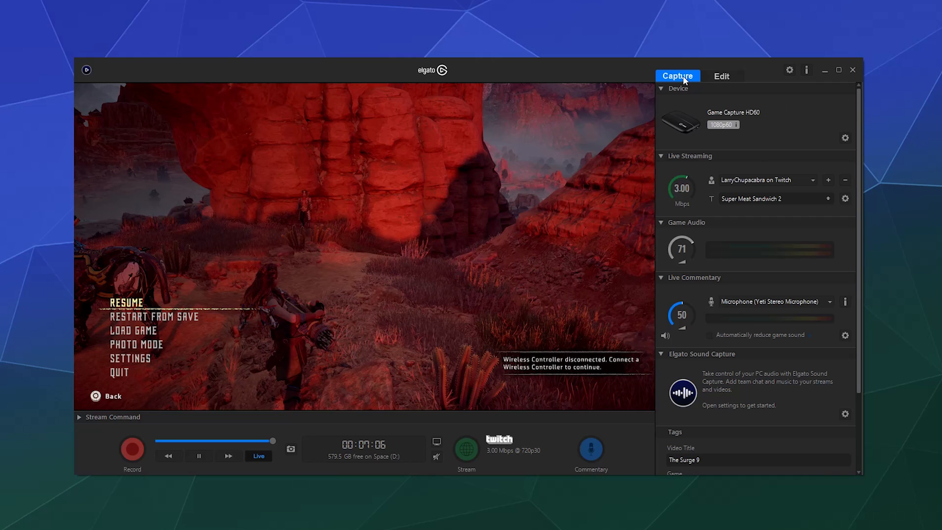
# Switch to the editing view and return to the capture view.
pyautogui.click(721, 77)
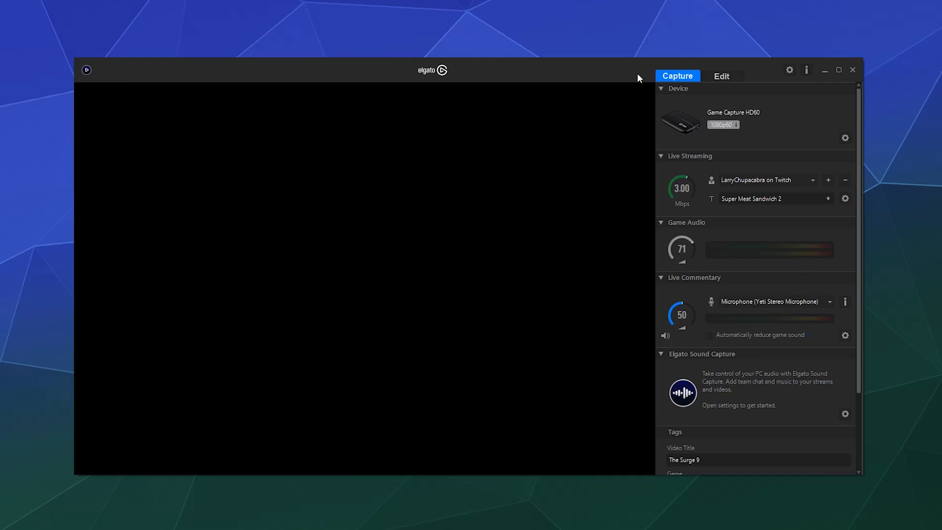
pyautogui.click(675, 75)
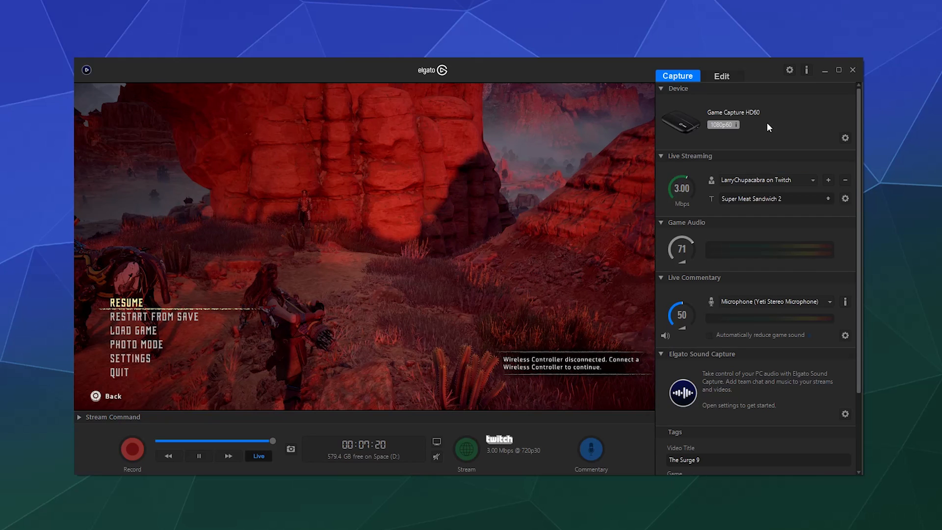
# Look over the live streaming services and the custom RTMP account form, and close the form without adding an account.
pyautogui.click(829, 182)
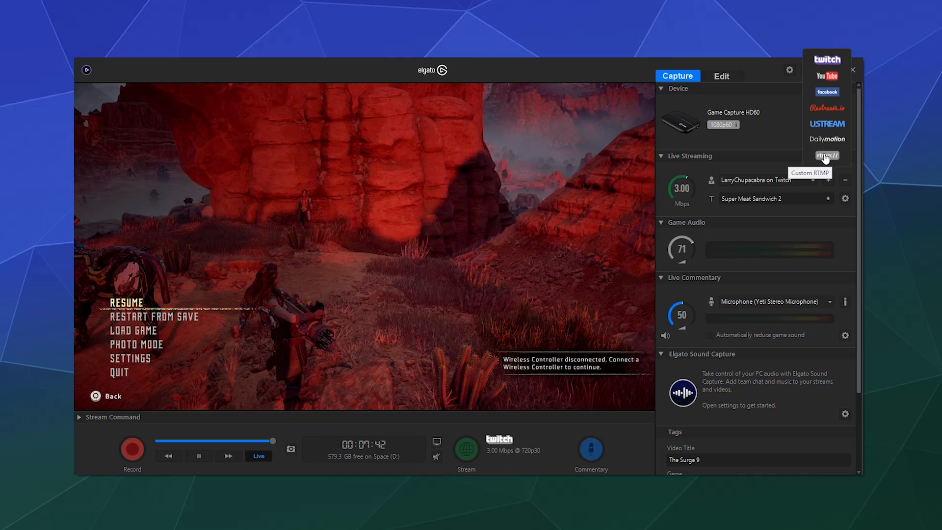
pyautogui.click(826, 156)
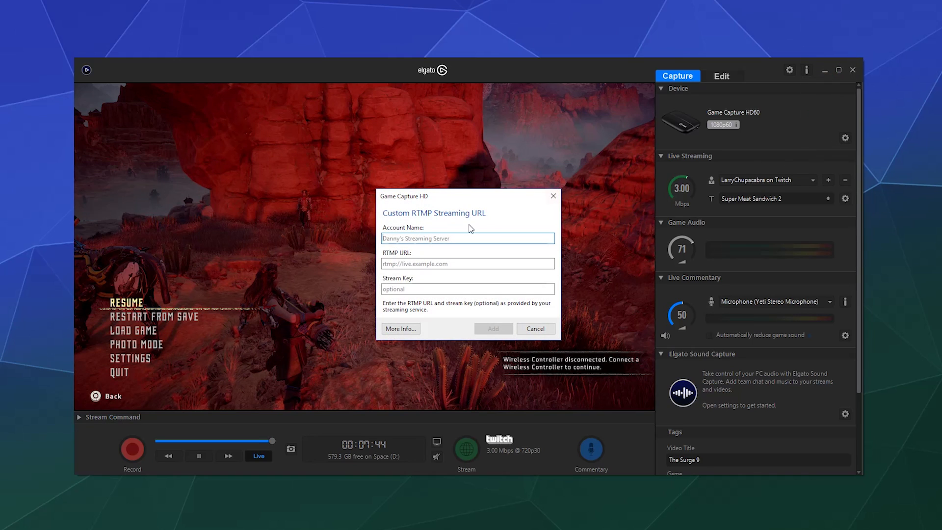
pyautogui.moveTo(443, 203); pyautogui.dragTo(390, 154)
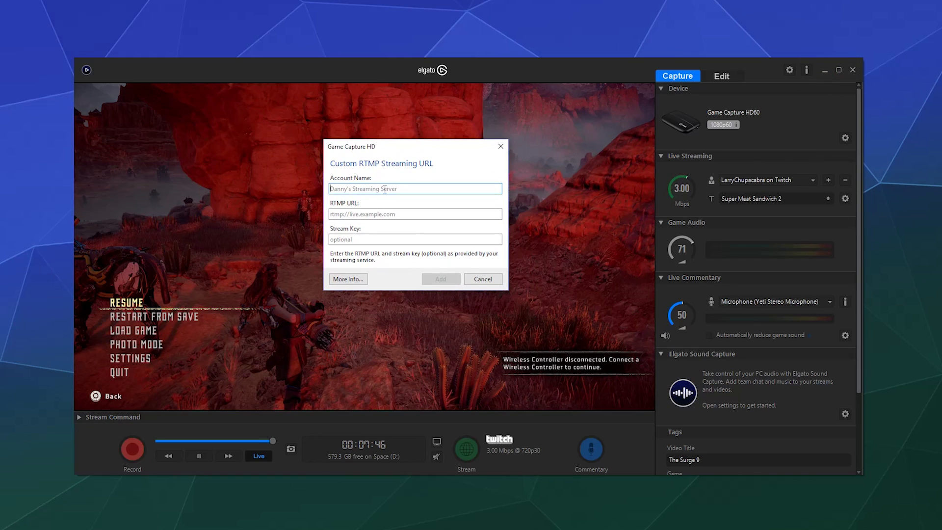
pyautogui.press('Tab')
pyautogui.click(486, 277)
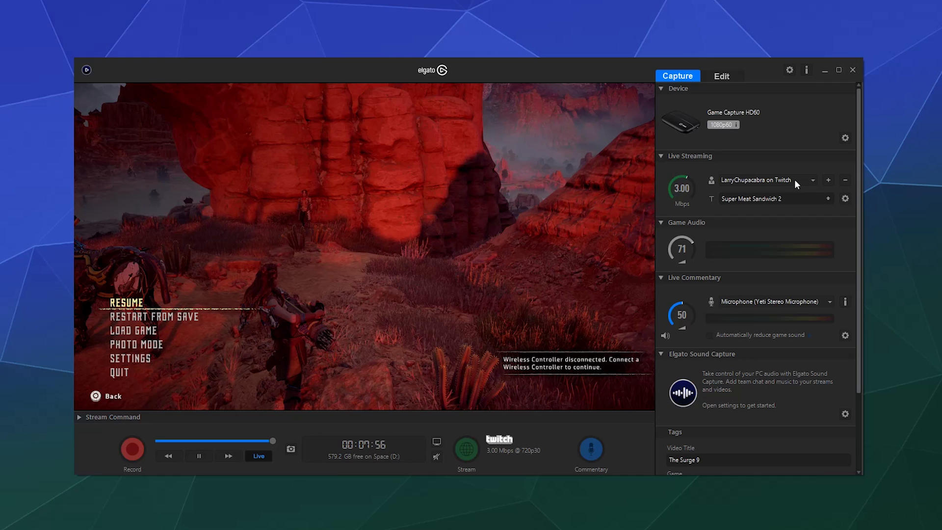
# Title the live stream Horizon Zero Dawn and set its bitrate to 7.00 Mbps.
pyautogui.moveTo(796, 201); pyautogui.dragTo(698, 199)
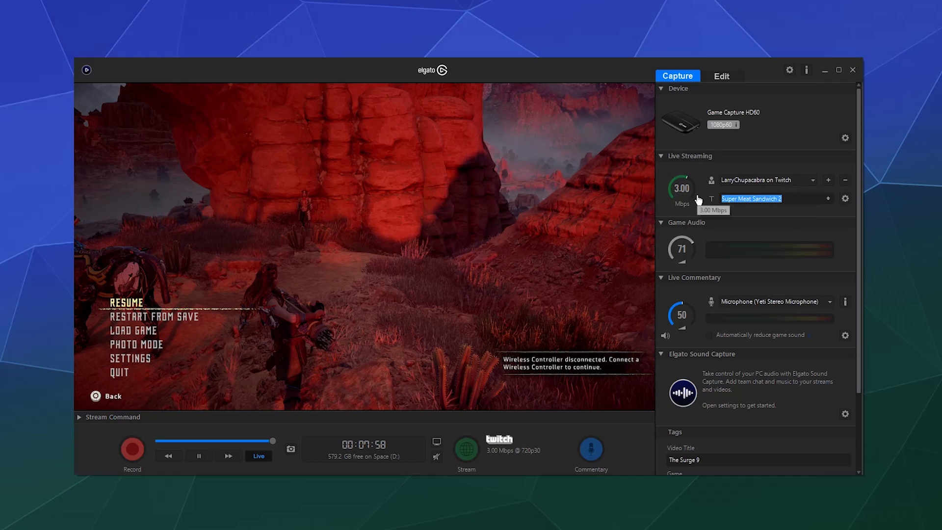
pyautogui.write('Horiz')
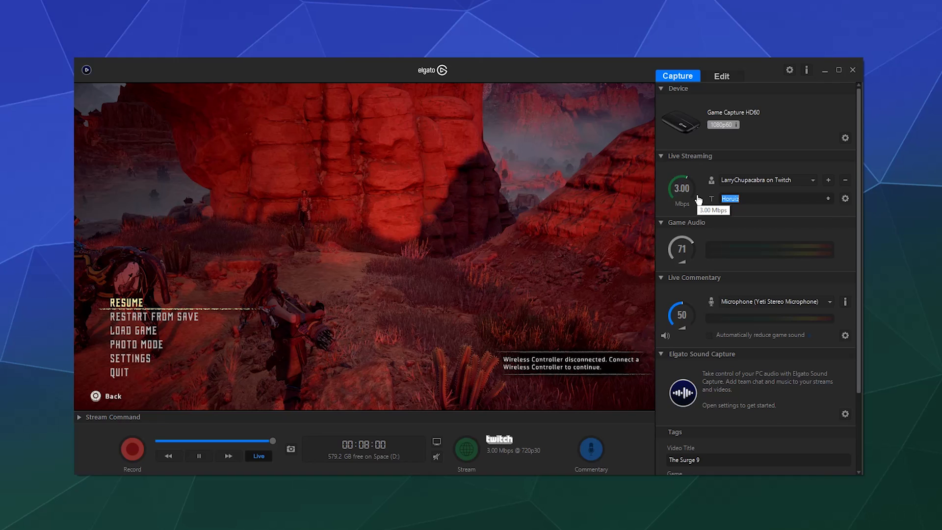
pyautogui.write('Horizon Z')
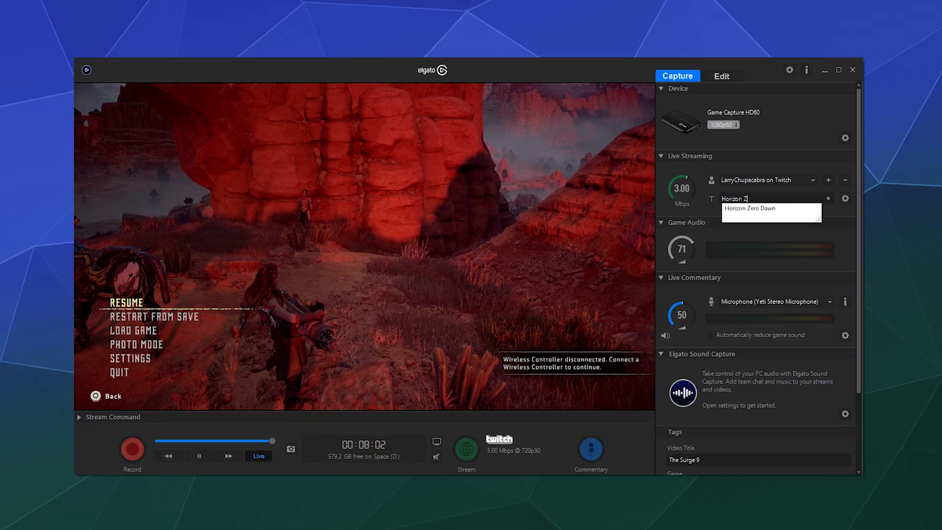
pyautogui.write('ero Dawn')
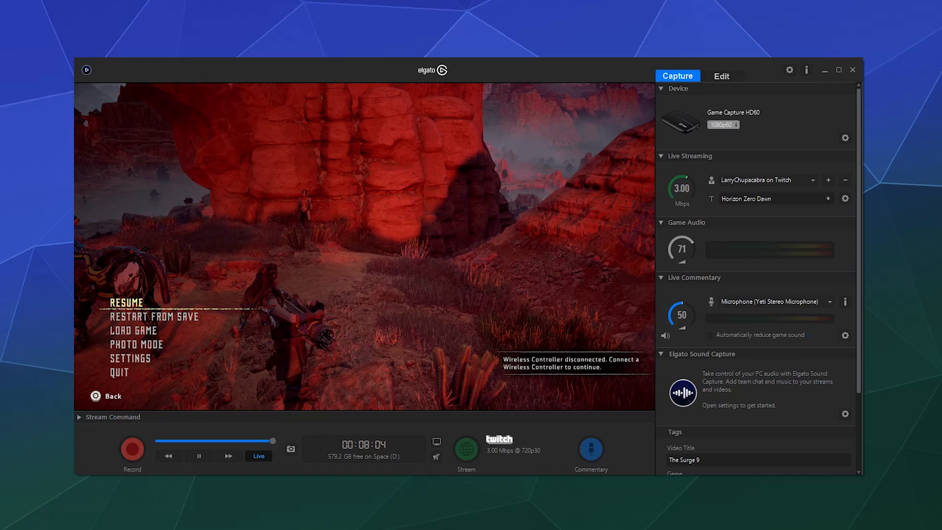
pyautogui.scroll(1, 694, 184)
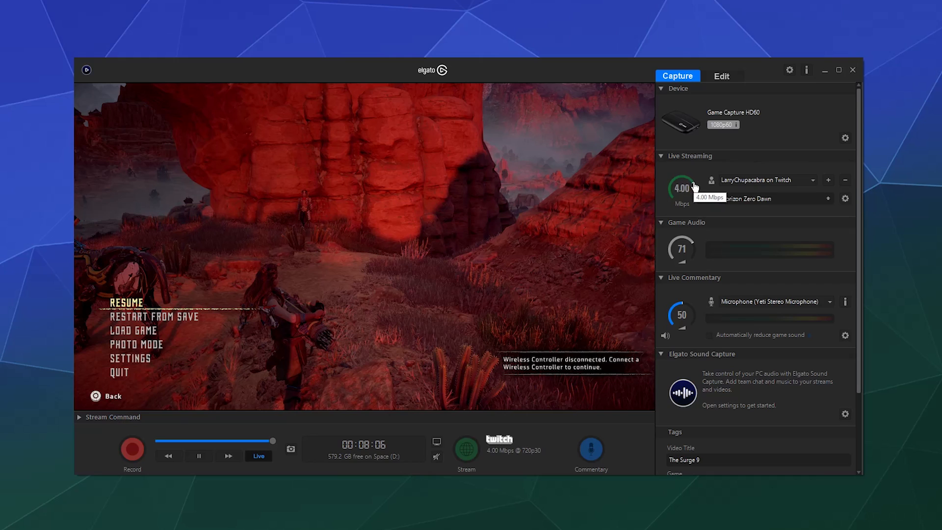
pyautogui.moveTo(694, 184); pyautogui.dragTo(694, 200)
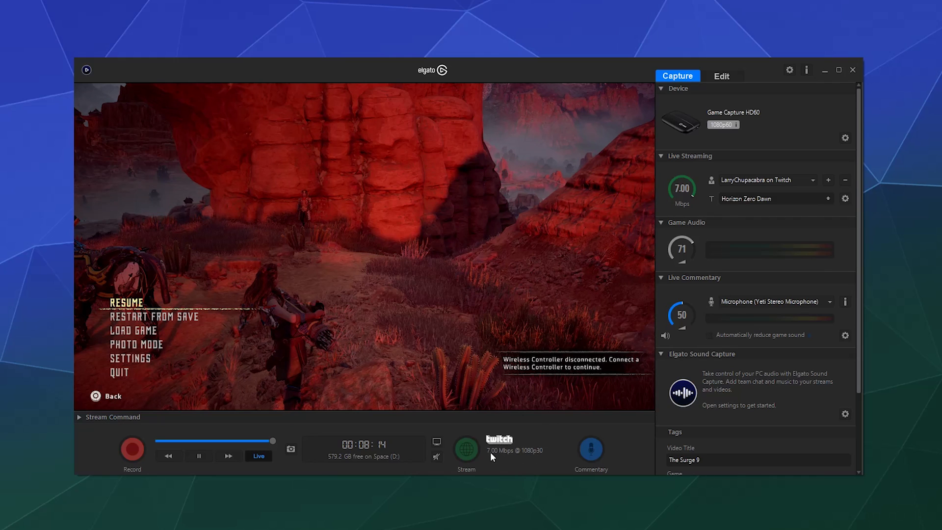
# Try several live stream bitrates, including 6.00 and 8.00 Mbps, and settle on 3.50 Mbps.
pyautogui.moveTo(693, 197); pyautogui.dragTo(697, 197)
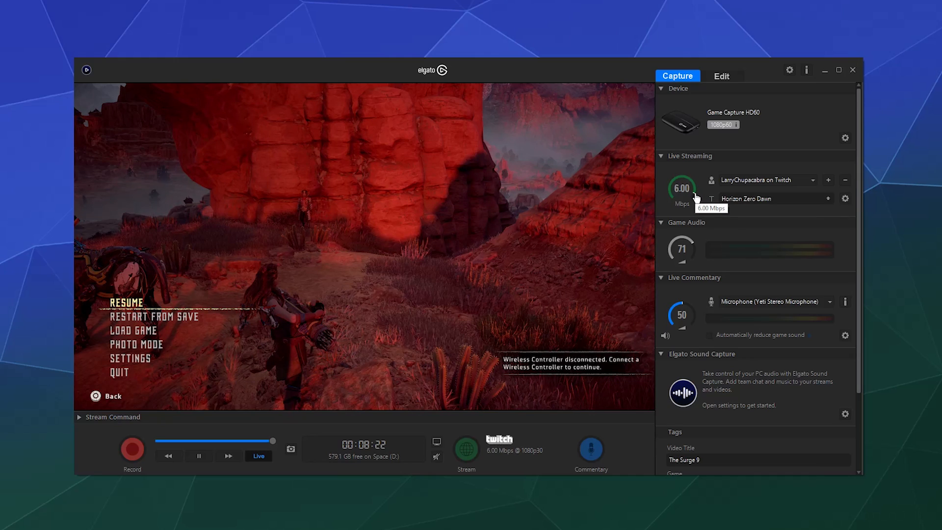
pyautogui.moveTo(697, 196); pyautogui.dragTo(691, 183)
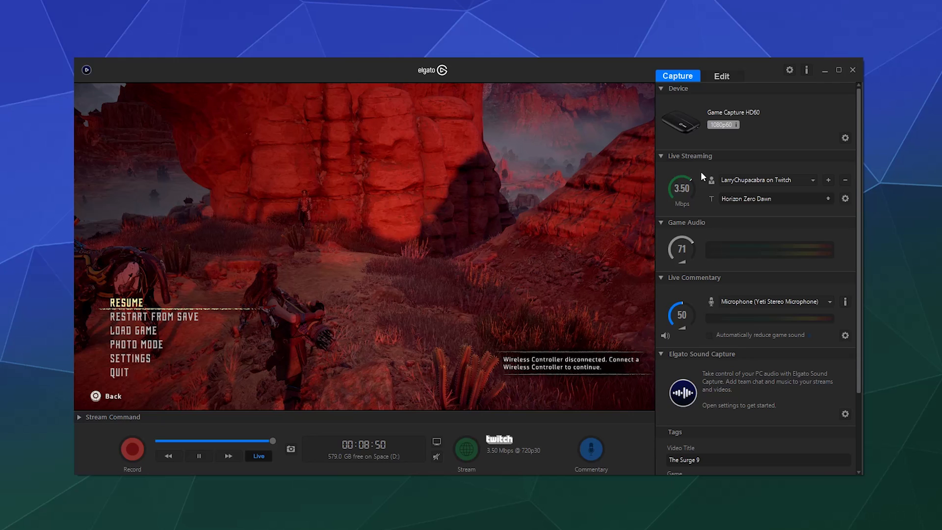
pyautogui.moveTo(695, 185)
pyautogui.mouseDown()
pyautogui.moveTo(692, 221)
pyautogui.moveTo(701, 185)
pyautogui.moveTo(698, 203)
pyautogui.mouseUp()
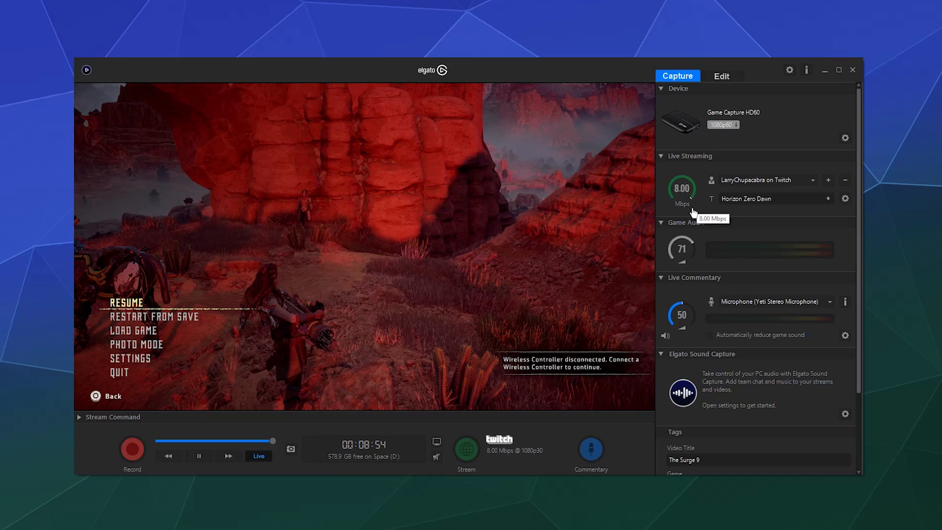
pyautogui.moveTo(693, 212); pyautogui.dragTo(696, 178)
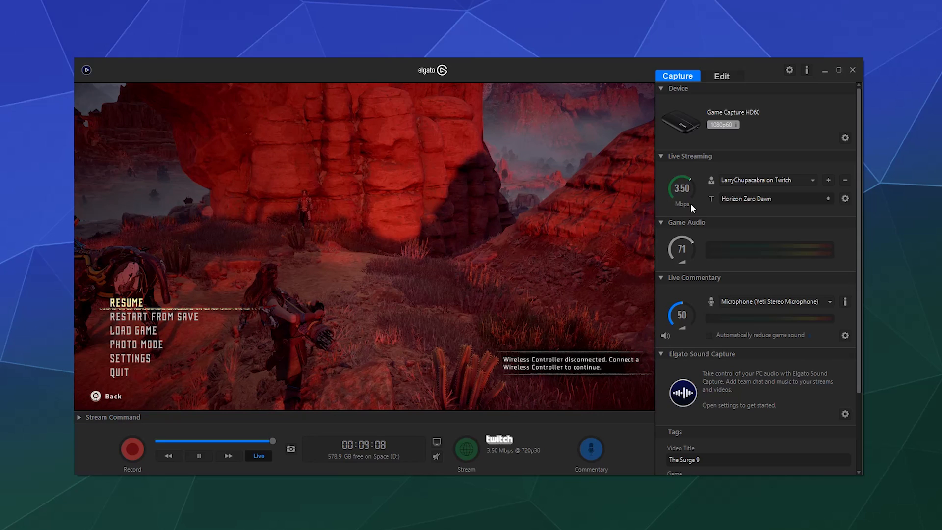
pyautogui.moveTo(691, 181); pyautogui.dragTo(694, 192)
pyautogui.moveTo(694, 201); pyautogui.dragTo(694, 182)
pyautogui.moveTo(695, 186)
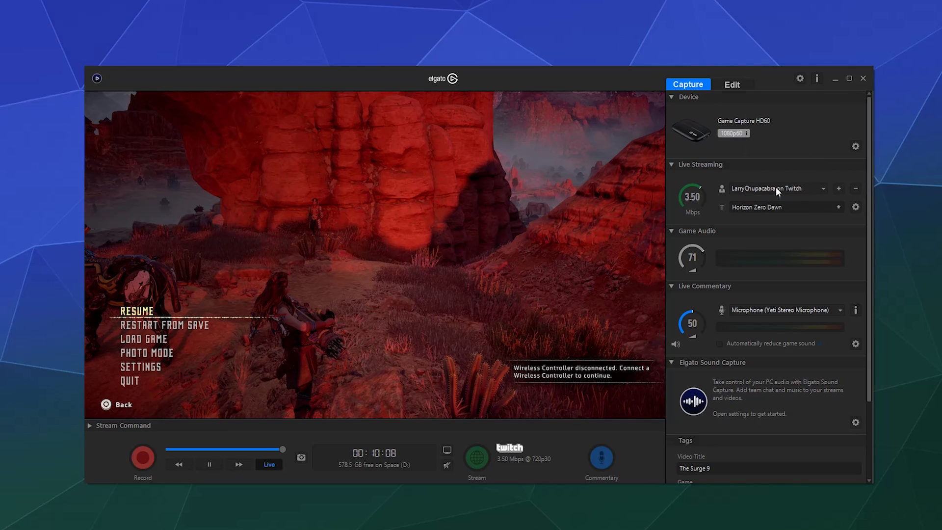
# Open the live stream settings and look over the list of available Twitch servers without changing the server.
pyautogui.click(856, 207)
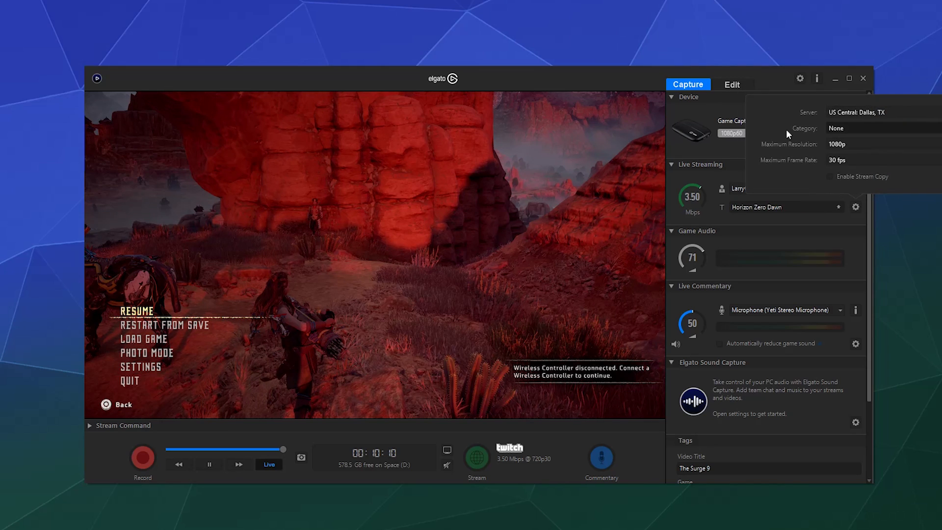
pyautogui.click(887, 113)
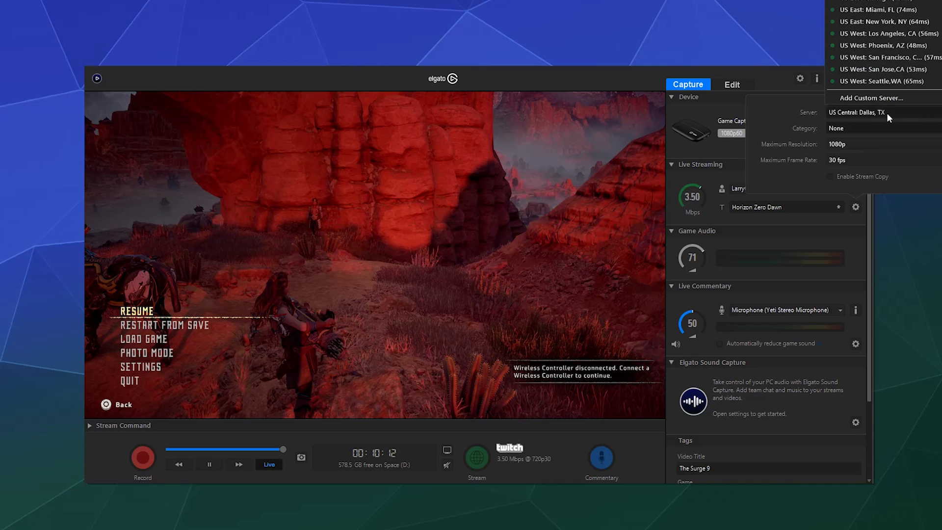
pyautogui.click(812, 108)
pyautogui.click(875, 108)
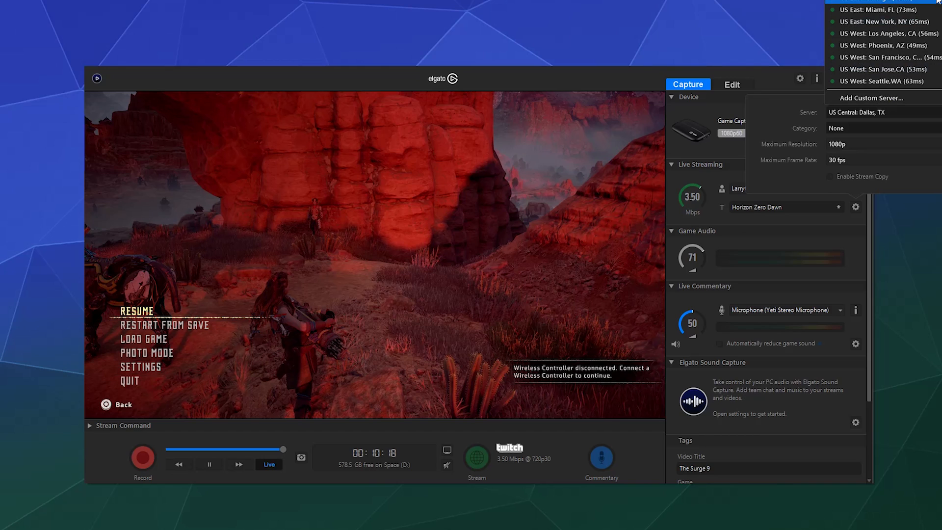
pyautogui.click(821, 126)
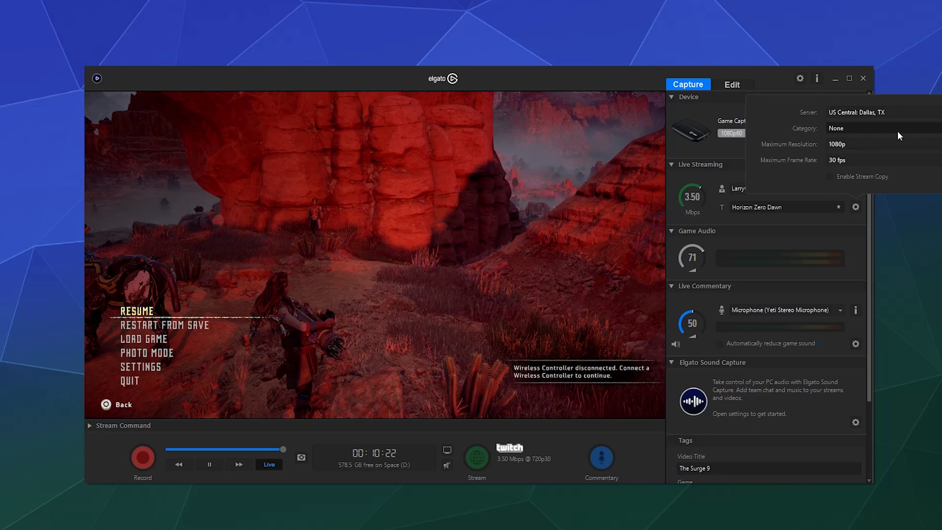
# Review the stream's maximum resolution and maximum frame rate choices, keeping 1080p and 30 fps.
pyautogui.click(888, 146)
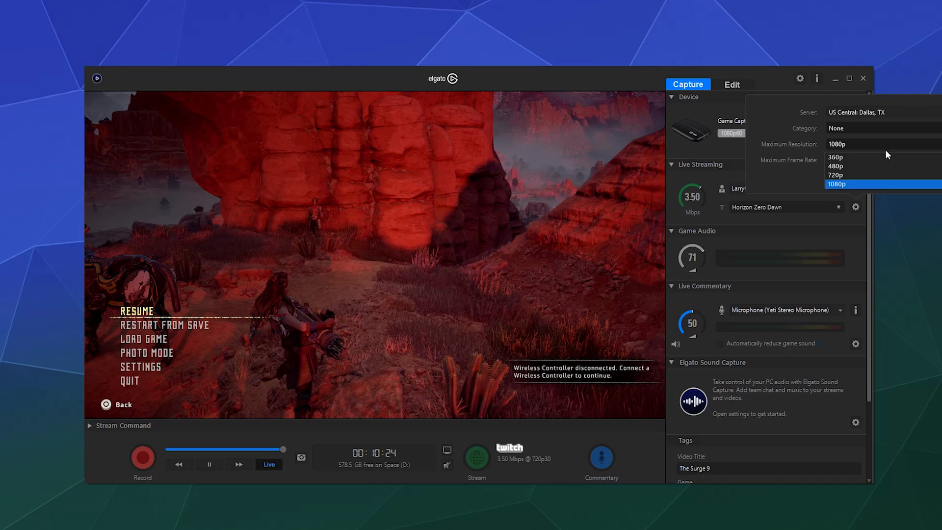
pyautogui.click(877, 181)
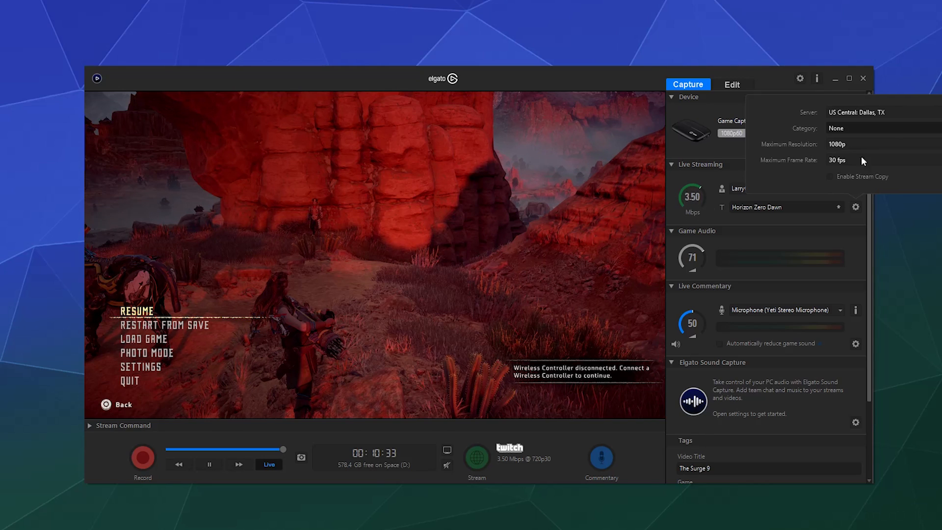
pyautogui.click(846, 161)
pyautogui.click(846, 179)
pyautogui.click(839, 162)
pyautogui.click(838, 173)
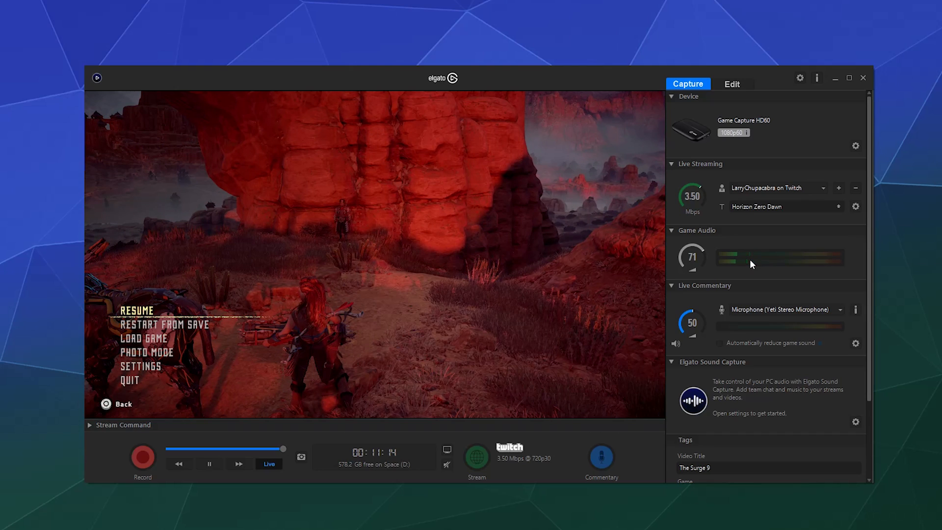
# Switch live commentary capture on, off and on again to compare the game audio and microphone levels.
pyautogui.click(604, 456)
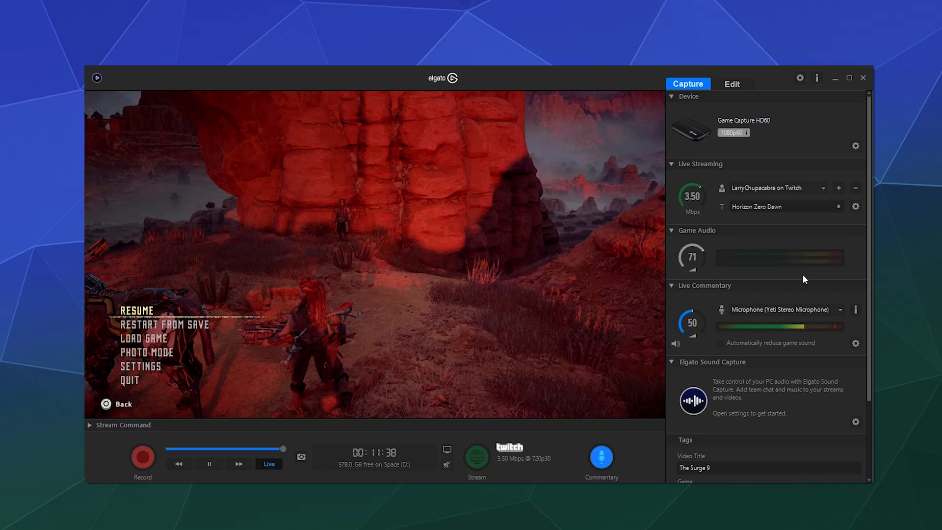
pyautogui.scroll(-3, 704, 251)
pyautogui.moveTo(704, 251)
pyautogui.mouseDown()
pyautogui.moveTo(688, 256)
pyautogui.moveTo(705, 255)
pyautogui.mouseUp()
pyautogui.moveTo(704, 251)
pyautogui.mouseDown()
pyautogui.moveTo(728, 256)
pyautogui.moveTo(706, 254)
pyautogui.mouseUp()
pyautogui.click(599, 456)
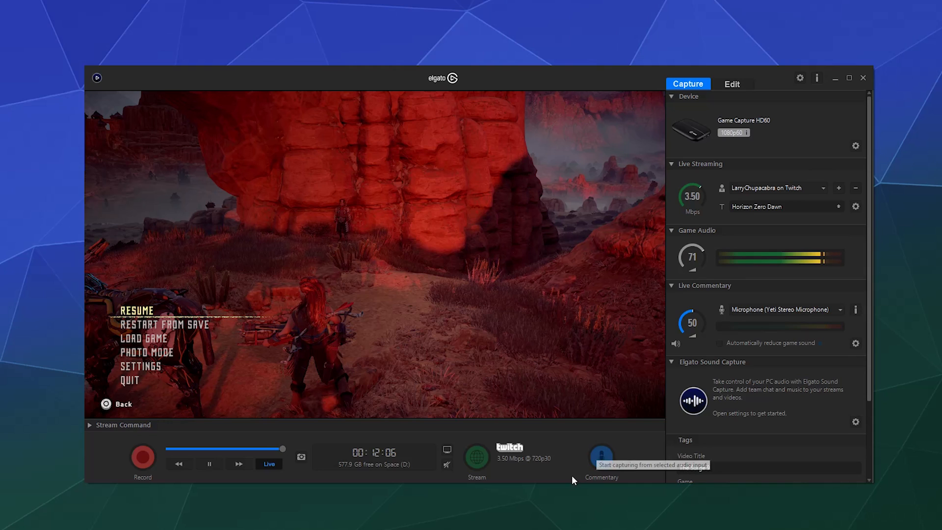
pyautogui.click(602, 459)
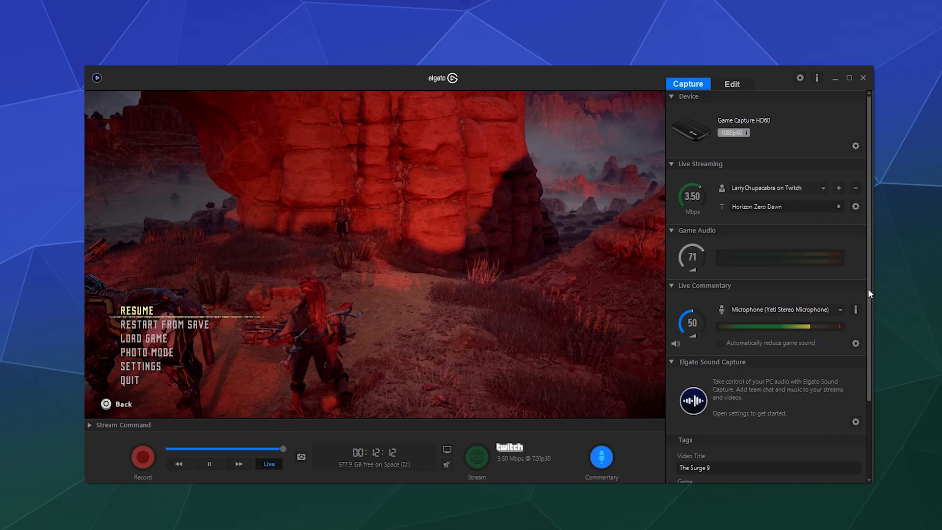
# Turn live commentary monitoring off and back on, and try the option that automatically reduces game sound.
pyautogui.moveTo(867, 289); pyautogui.dragTo(870, 311)
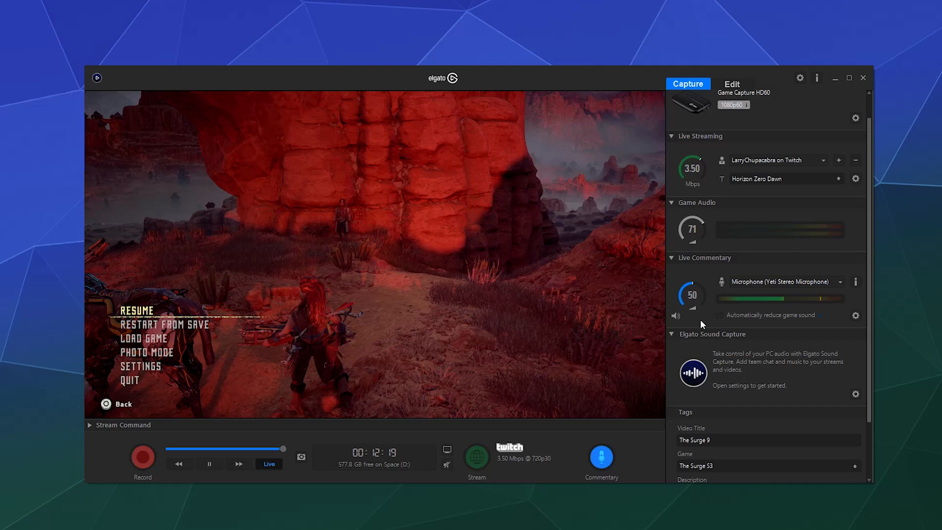
pyautogui.click(676, 316)
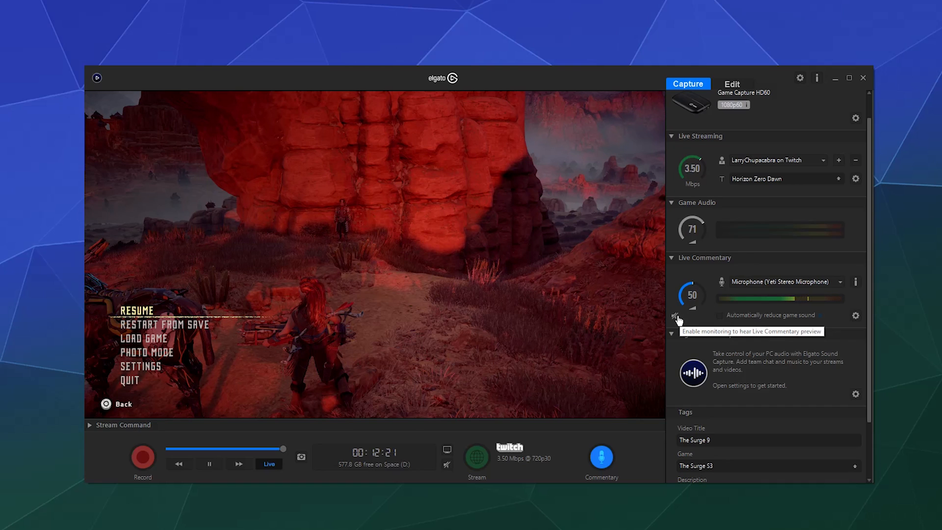
pyautogui.click(676, 318)
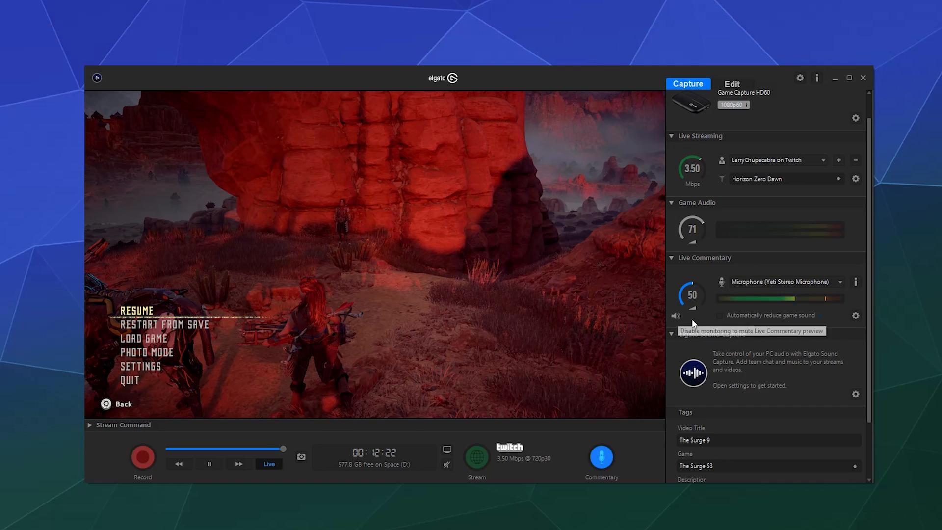
pyautogui.click(720, 315)
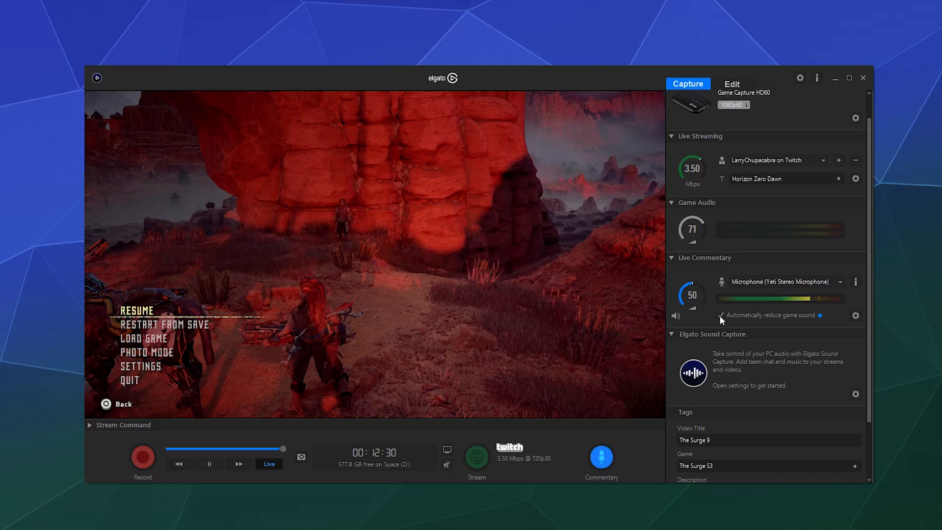
pyautogui.click(720, 316)
# Check the available commentary microphones, and raise the threshold in the live commentary settings.
pyautogui.click(784, 282)
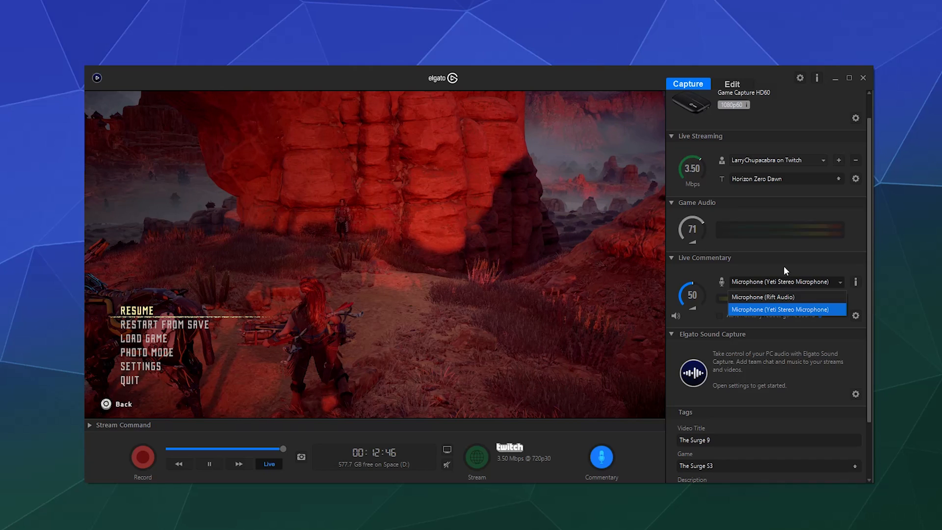
pyautogui.click(782, 256)
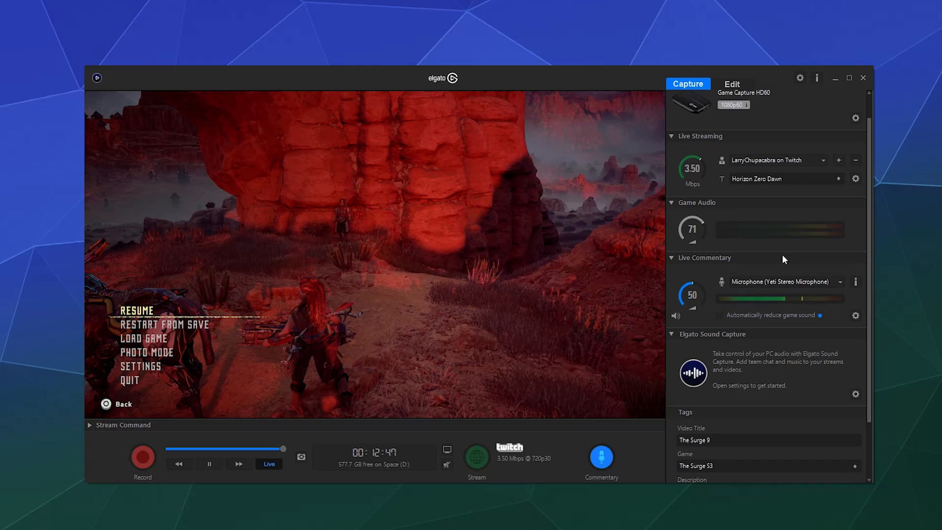
pyautogui.click(855, 316)
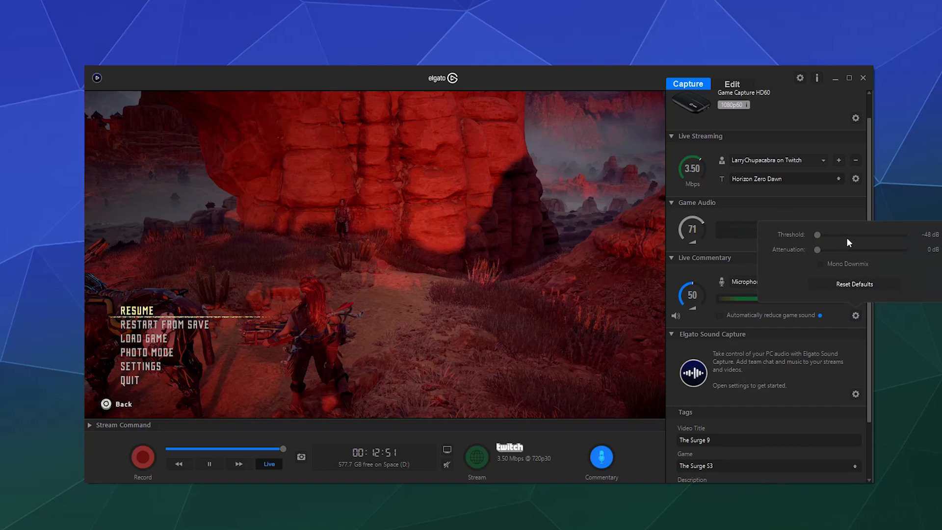
pyautogui.moveTo(817, 235); pyautogui.dragTo(842, 235)
pyautogui.click(855, 315)
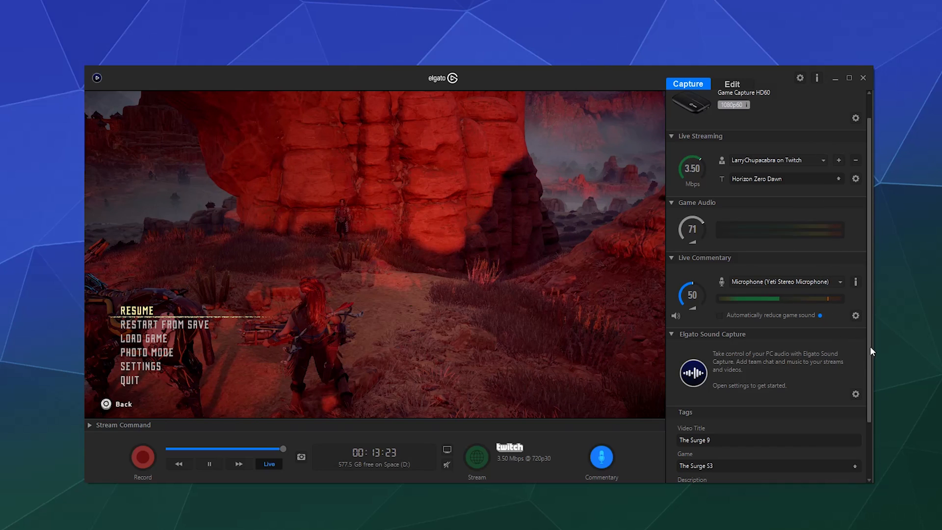
# Tag the recording with the video title HZD Ep 25 and the game Horizon Zero Dawn.
pyautogui.moveTo(870, 346); pyautogui.dragTo(858, 419)
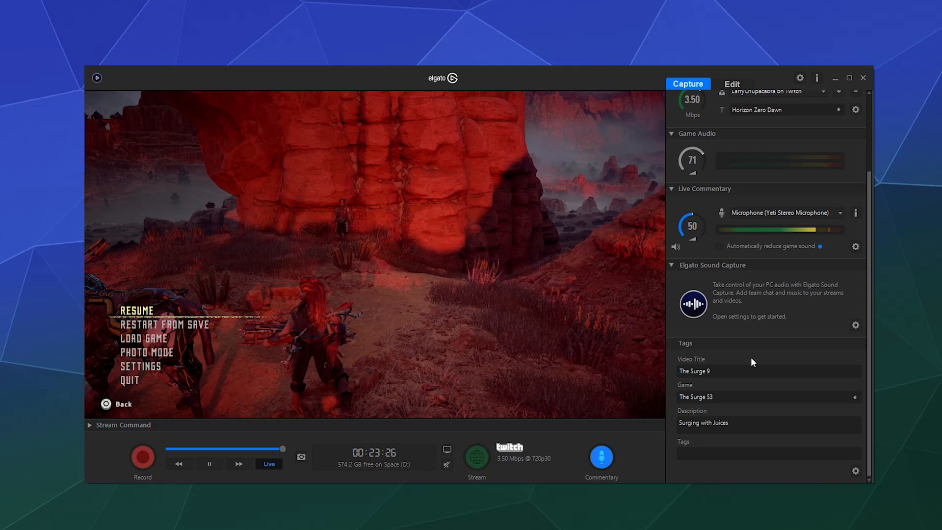
pyautogui.click(759, 374)
pyautogui.press('BackSpace')
pyautogui.write('Horizon Z')
pyautogui.hotkey('ctrl', 'a')
pyautogui.write('HZD Ep 25')
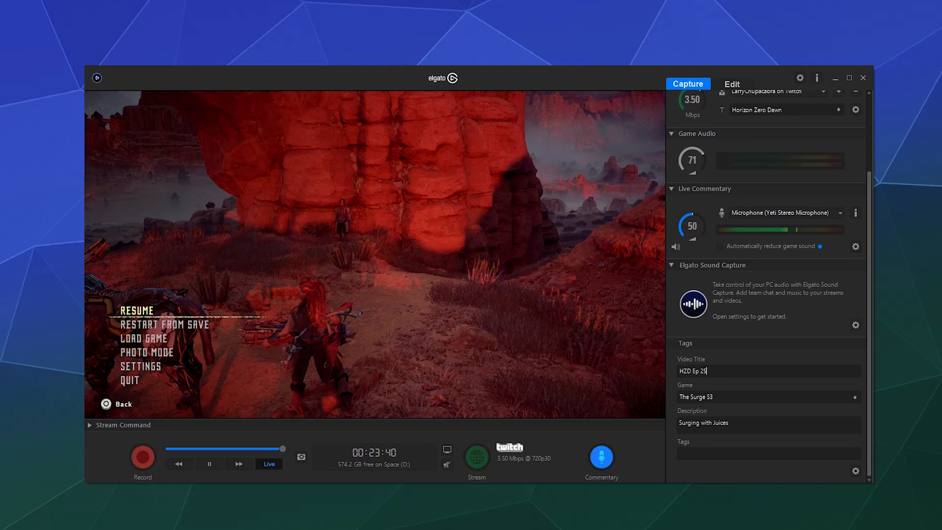
pyautogui.click(776, 397)
pyautogui.write('Horizon Zero Dawn')
# View the recorded video library, return to the capture view, and turn the game preview off and on again.
pyautogui.click(726, 85)
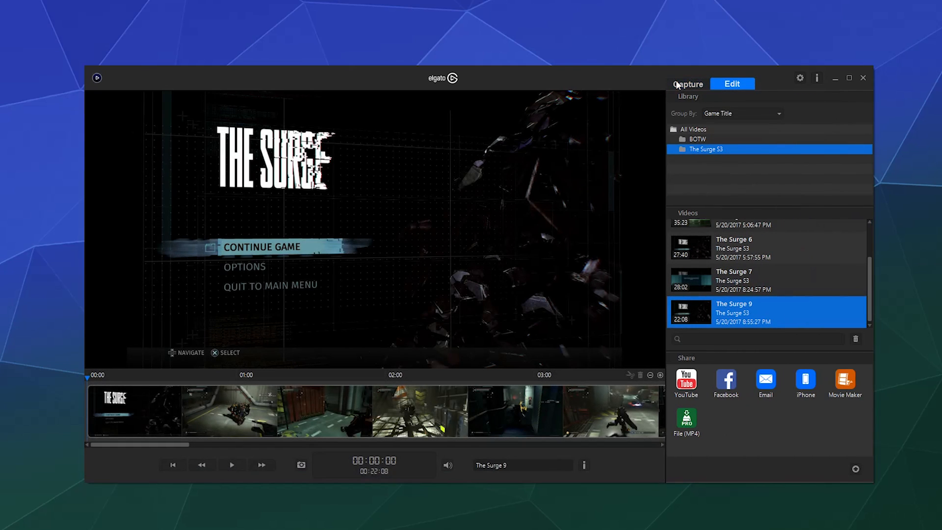
pyautogui.click(678, 84)
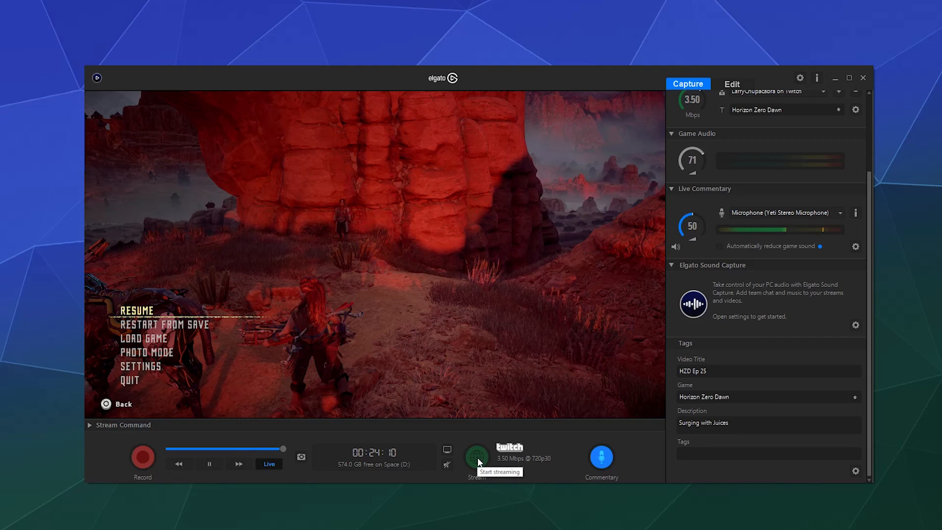
pyautogui.click(447, 451)
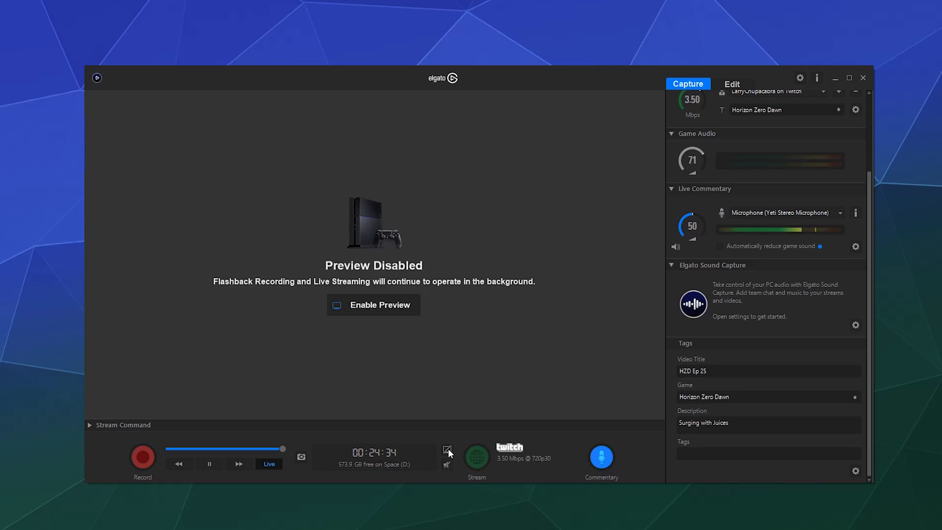
pyautogui.click(447, 449)
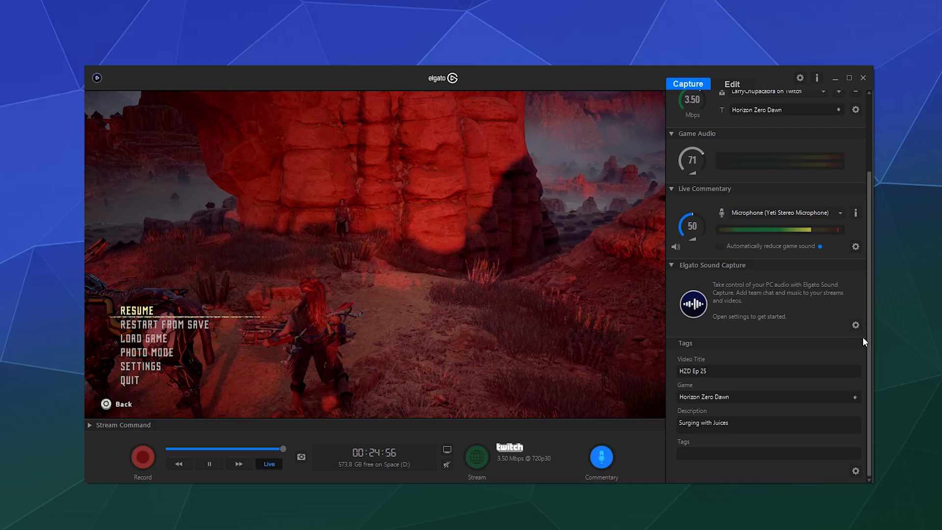
pyautogui.moveTo(869, 337); pyautogui.dragTo(869, 260)
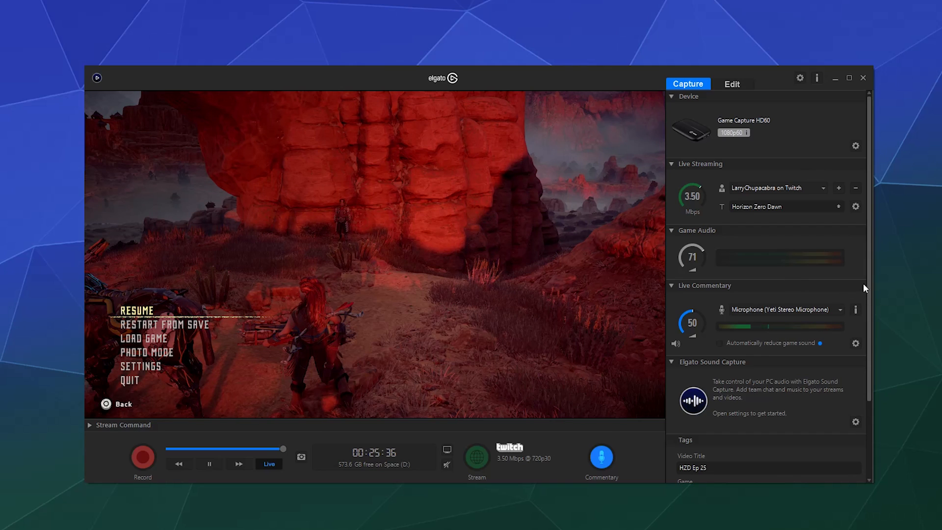
pyautogui.moveTo(867, 281); pyautogui.dragTo(845, 216)
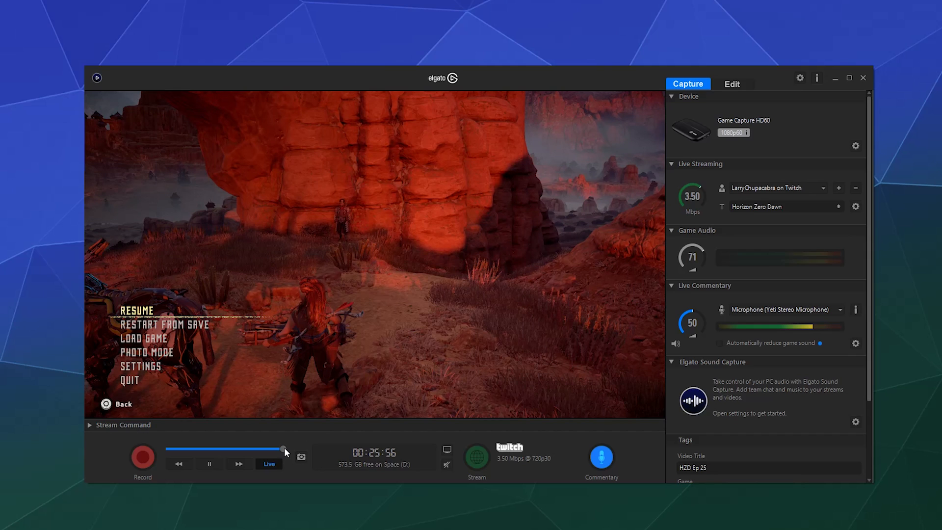
# Rewind the flashback timeline about 20 minutes, record from that point, and stop the recording.
pyautogui.moveTo(237, 449); pyautogui.dragTo(176, 449)
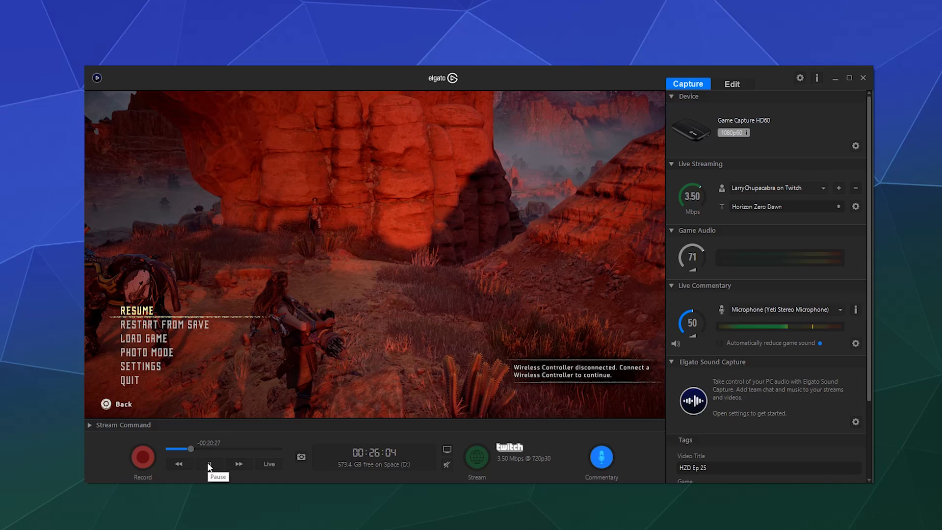
pyautogui.click(207, 462)
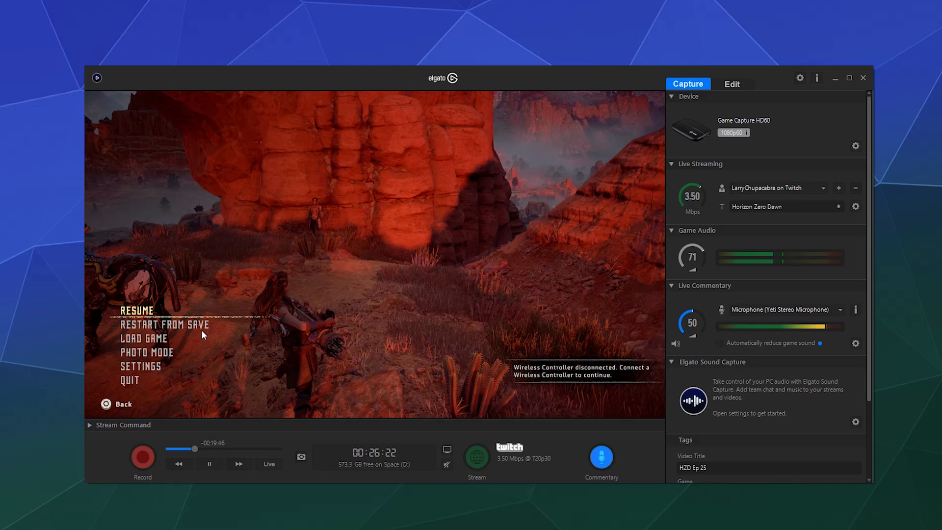
pyautogui.click(136, 457)
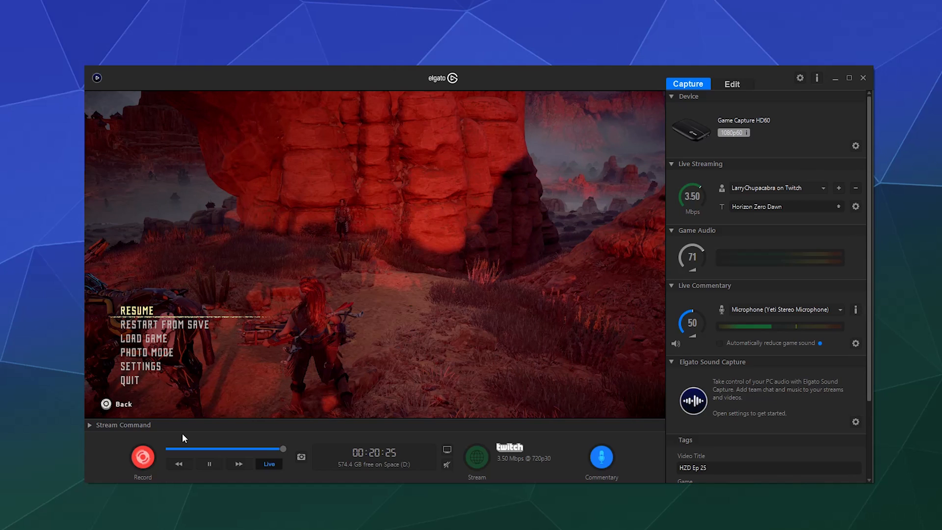
pyautogui.click(143, 457)
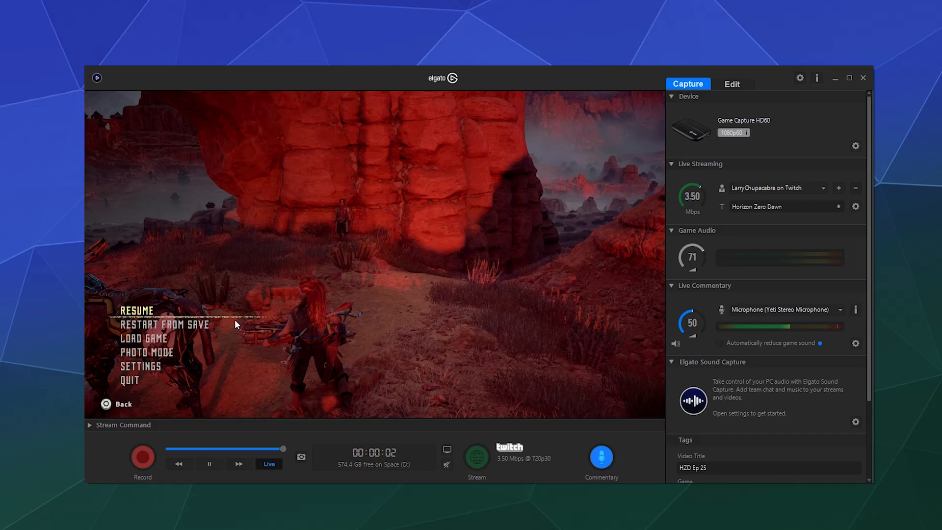
# Pause and rewind the flashback timeline of the game feed, then return to the live view.
pyautogui.click(210, 463)
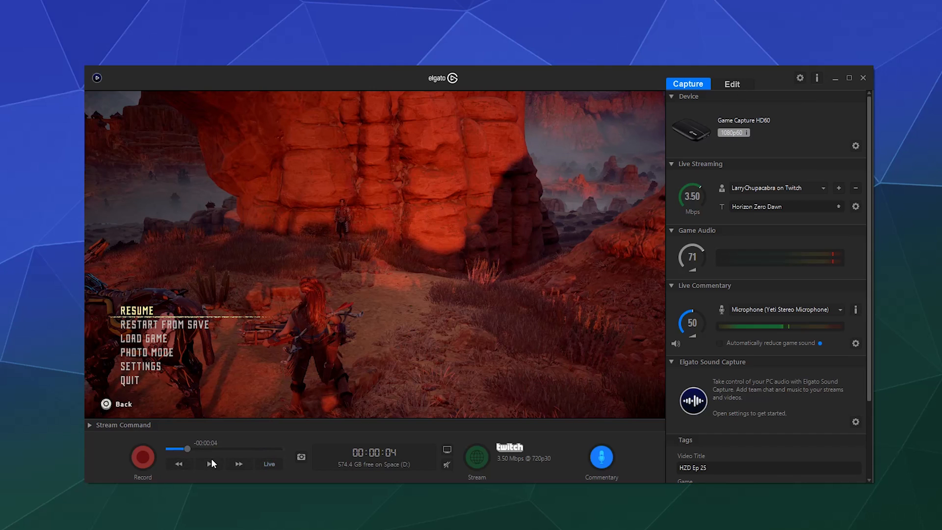
pyautogui.click(233, 463)
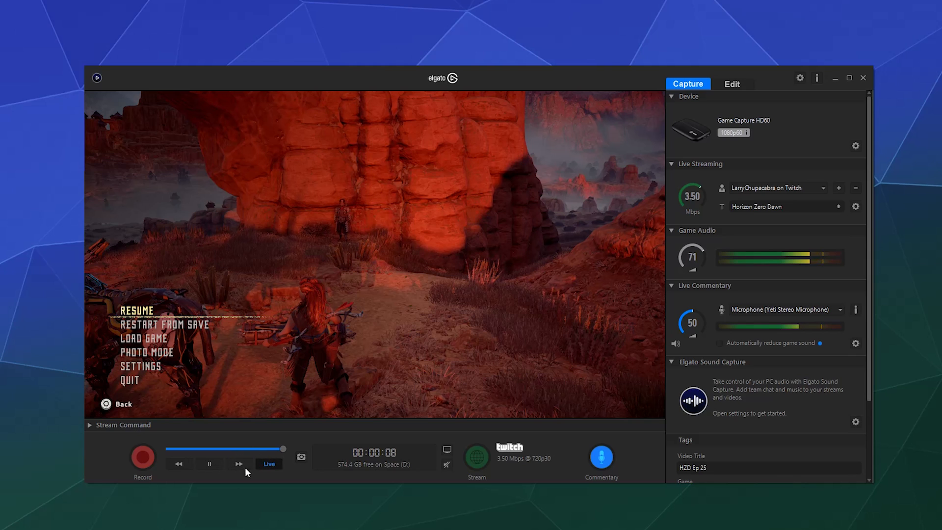
pyautogui.moveTo(283, 449); pyautogui.dragTo(178, 449)
pyautogui.click(208, 465)
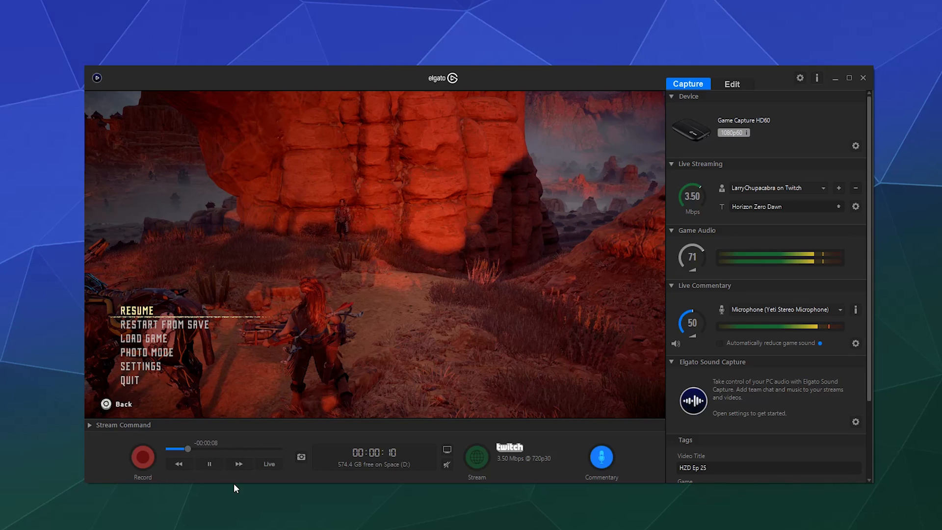
pyautogui.click(272, 464)
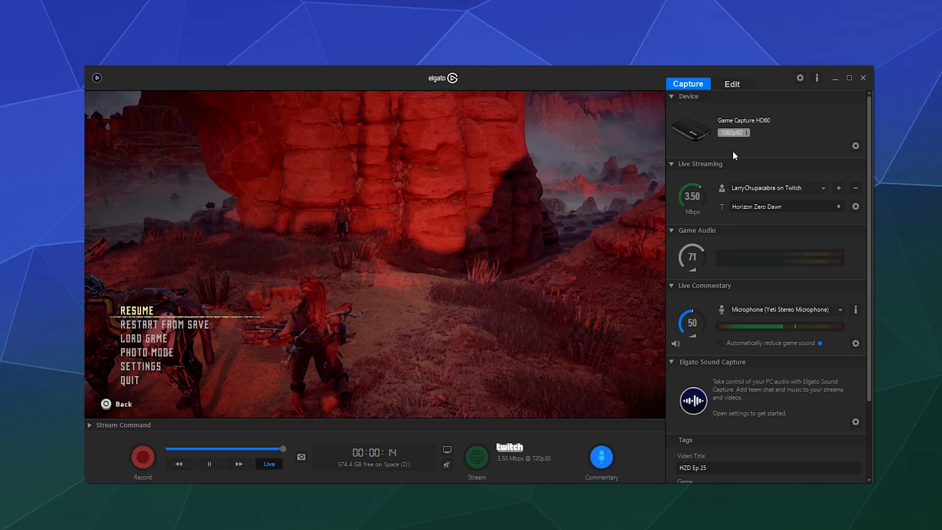
# Review the recording's tags and check the tag settings.
pyautogui.moveTo(870, 165); pyautogui.dragTo(861, 242)
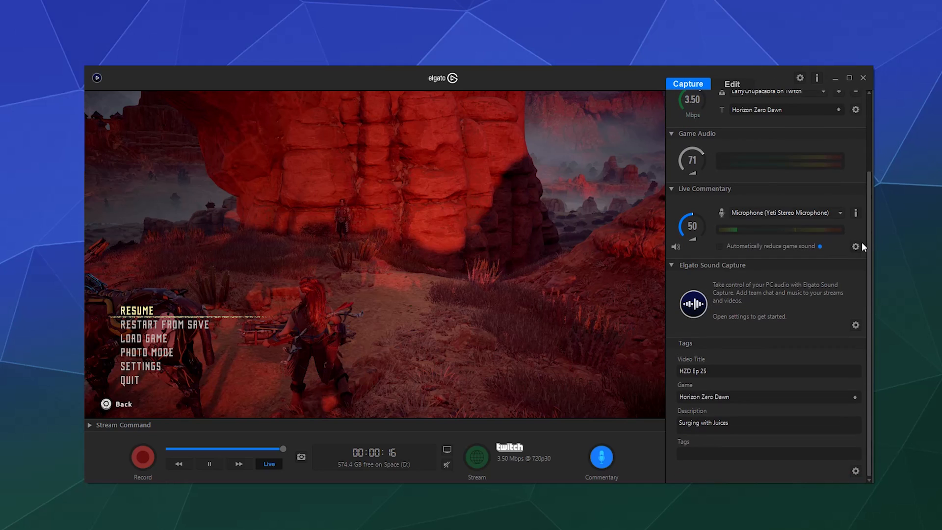
pyautogui.click(855, 471)
pyautogui.click(811, 473)
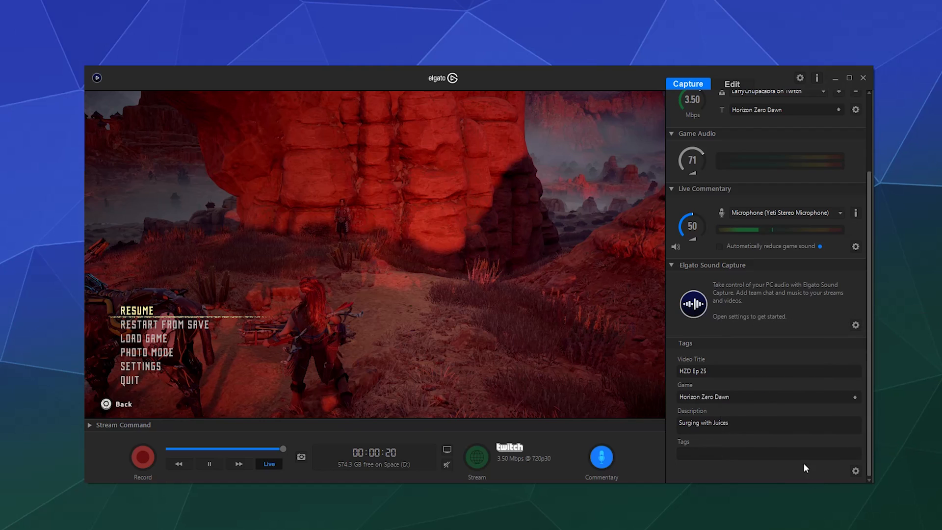
pyautogui.scroll(3, 802, 463)
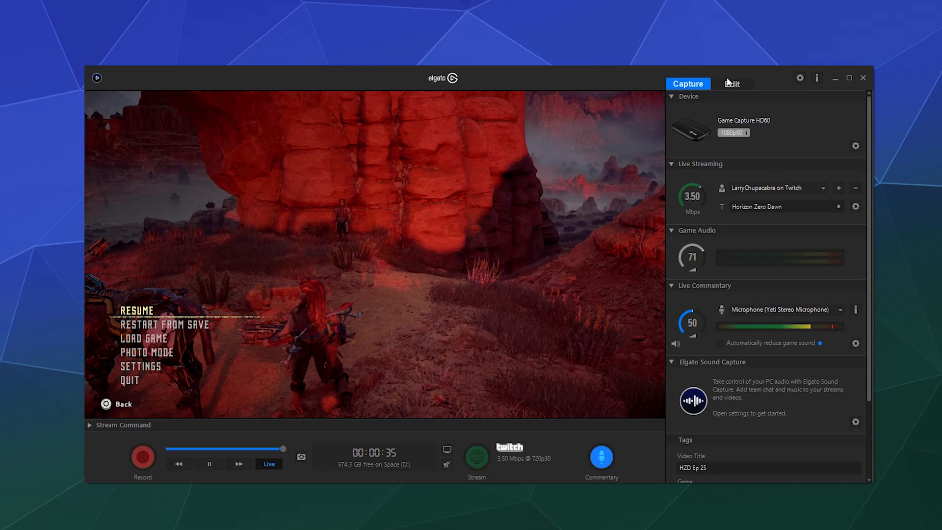
# Switch to editing the HZD Ep 25 recording and split it at the 2:22 mark.
pyautogui.click(729, 84)
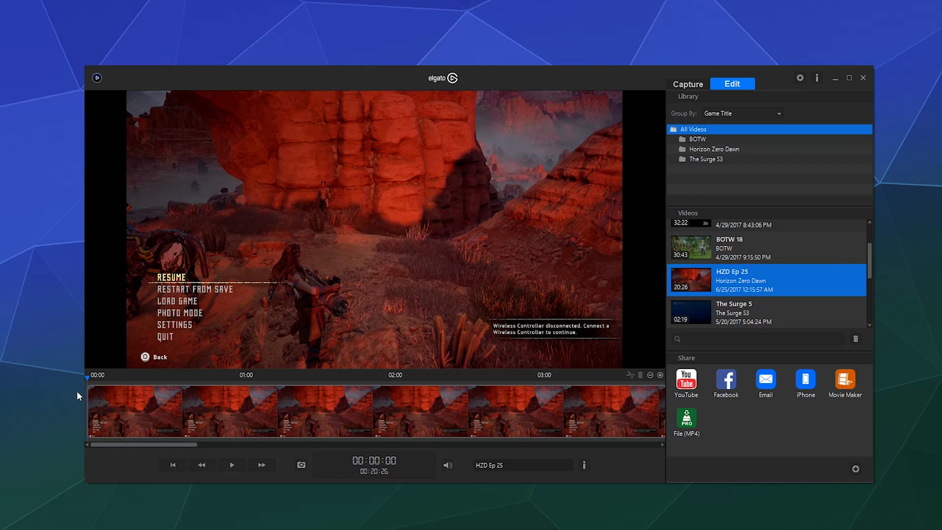
pyautogui.click(147, 386)
pyautogui.moveTo(153, 388); pyautogui.dragTo(484, 392)
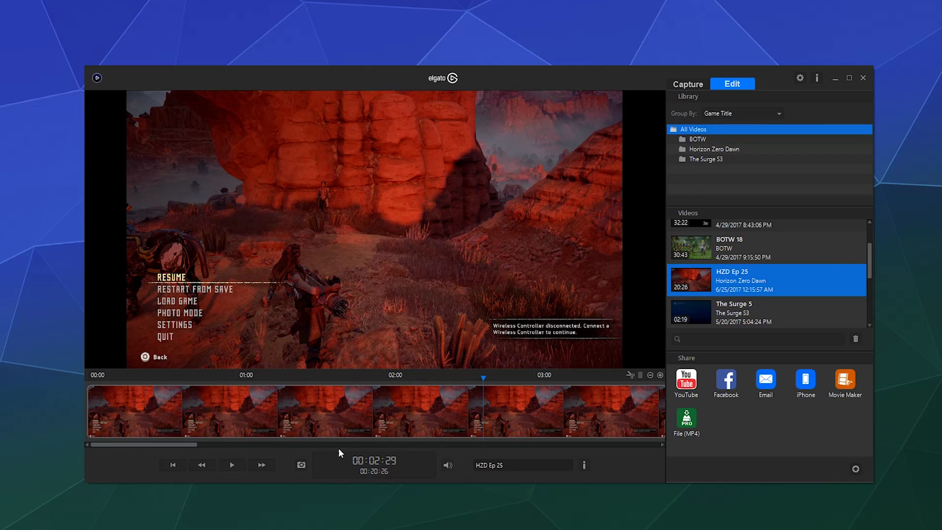
pyautogui.moveTo(484, 380); pyautogui.dragTo(442, 381)
pyautogui.click(630, 375)
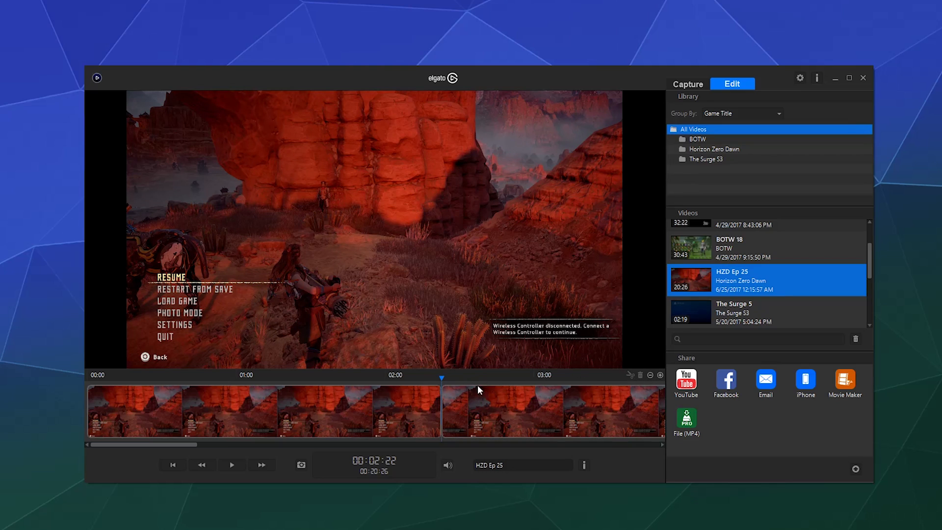
# Split HZD Ep 25 again about a minute after the first cut and delete the segment between the two cuts.
pyautogui.click(603, 378)
pyautogui.click(629, 375)
pyautogui.click(543, 411)
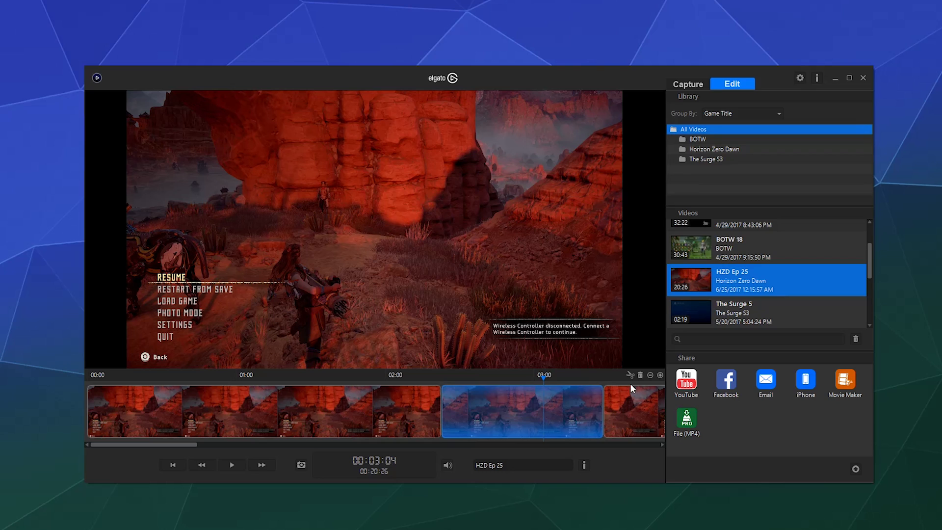
pyautogui.click(640, 375)
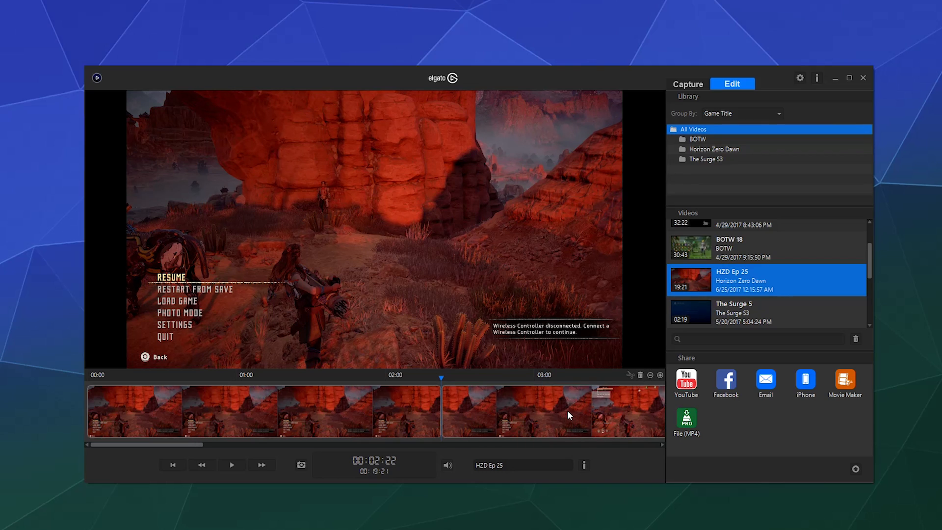
# Split The Surge 5 video at 0:38 and delete the segment before the cut.
pyautogui.click(734, 312)
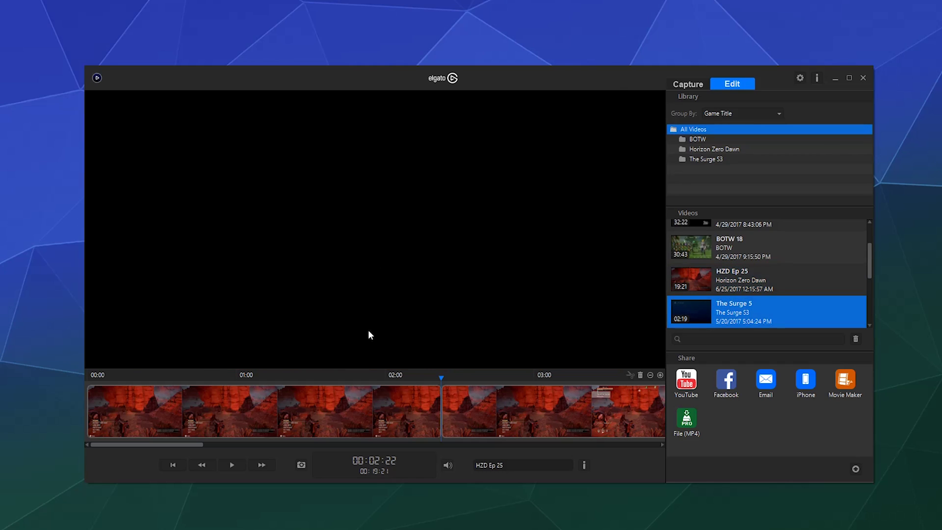
pyautogui.moveTo(253, 376); pyautogui.dragTo(277, 388)
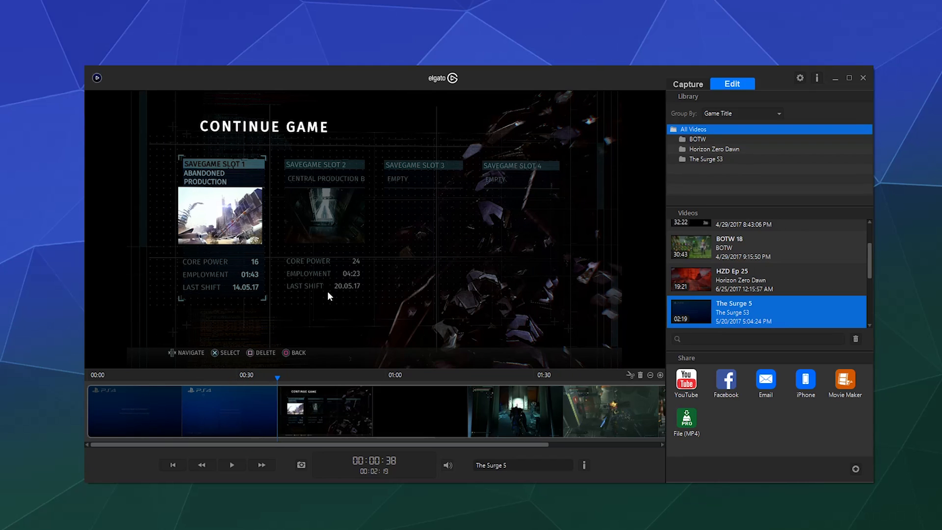
pyautogui.click(632, 376)
pyautogui.click(242, 408)
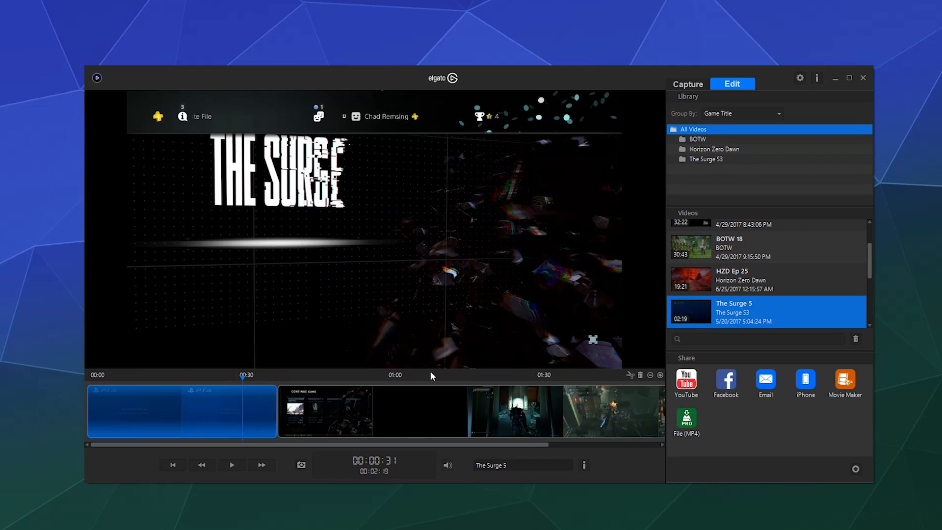
pyautogui.click(640, 375)
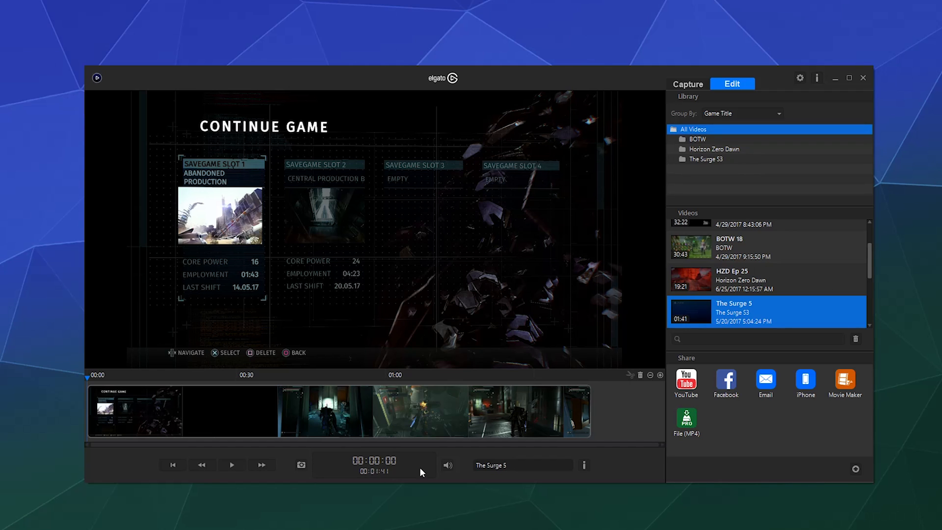
# Mute the audio and play the trimmed The Surge 5 video, pausing at about 0:32.
pyautogui.click(445, 466)
pyautogui.click(232, 465)
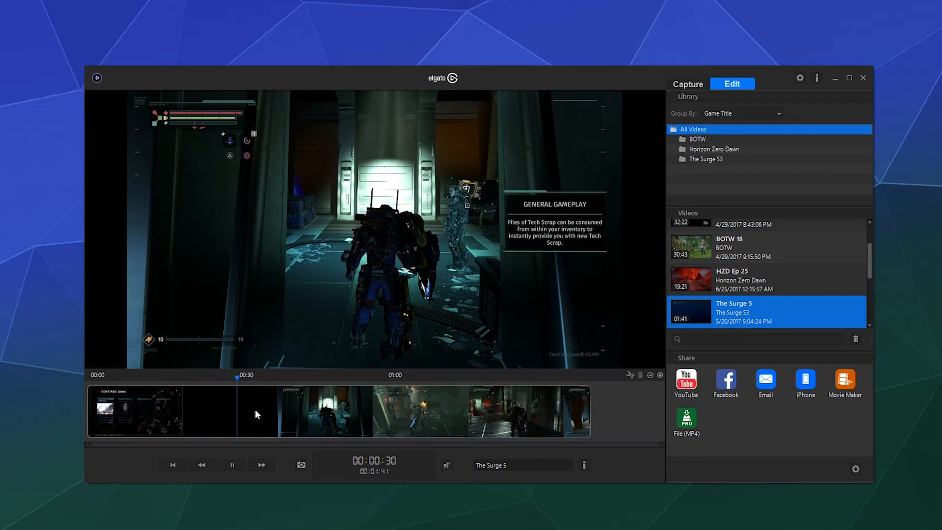
pyautogui.press('space')
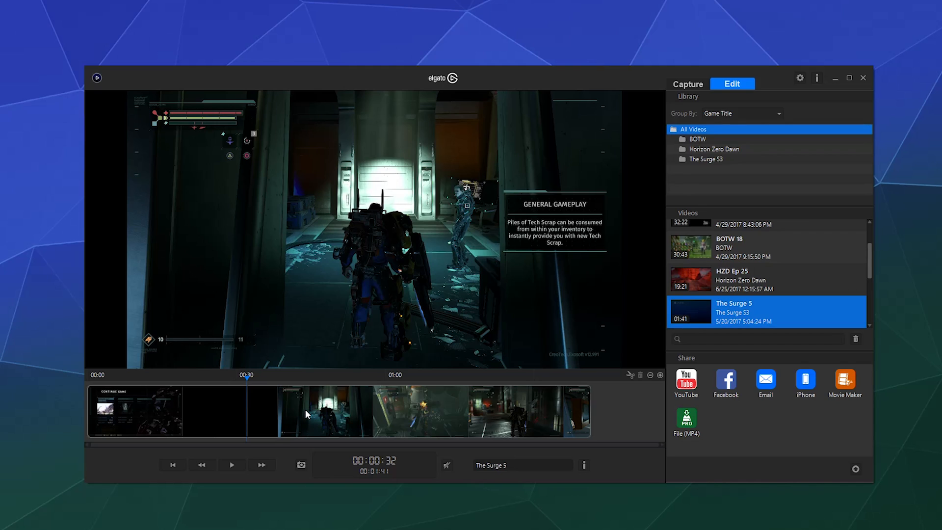
# Rename The Surge 5 video as The Surge 5 Partial.
pyautogui.hotkey('ctrl', 'a')
pyautogui.click(548, 468)
pyautogui.write('Partial')
pyautogui.click(780, 284)
pyautogui.click(780, 309)
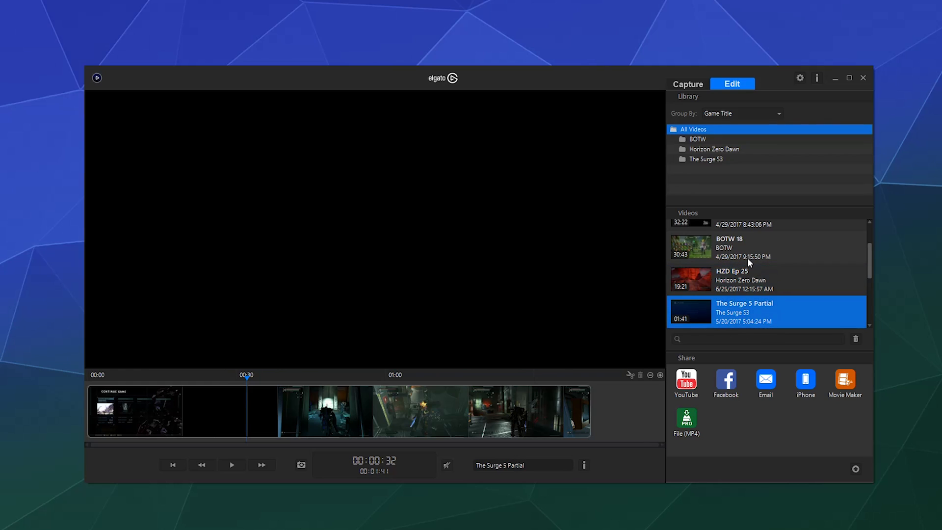
# Select the HZD Ep 25 video and rename it as Test Video.
pyautogui.click(747, 264)
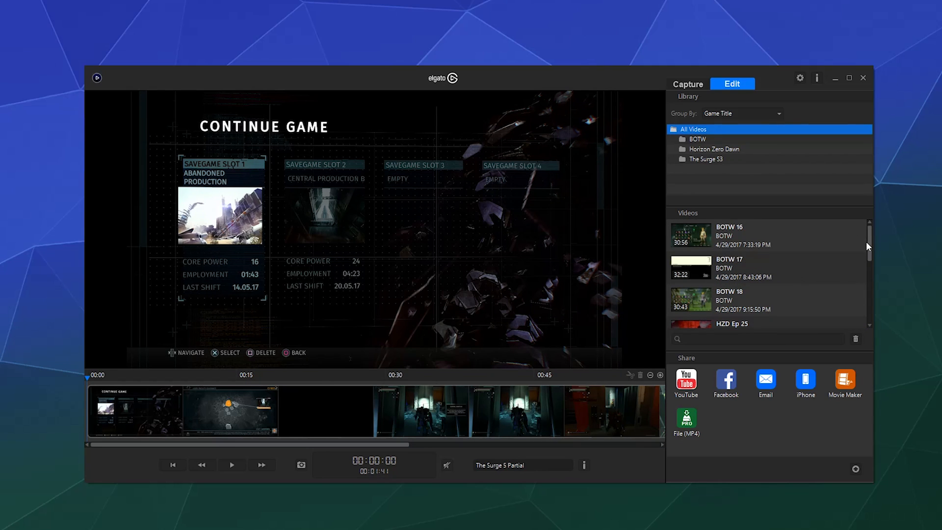
pyautogui.moveTo(870, 241); pyautogui.dragTo(867, 260)
pyautogui.click(796, 277)
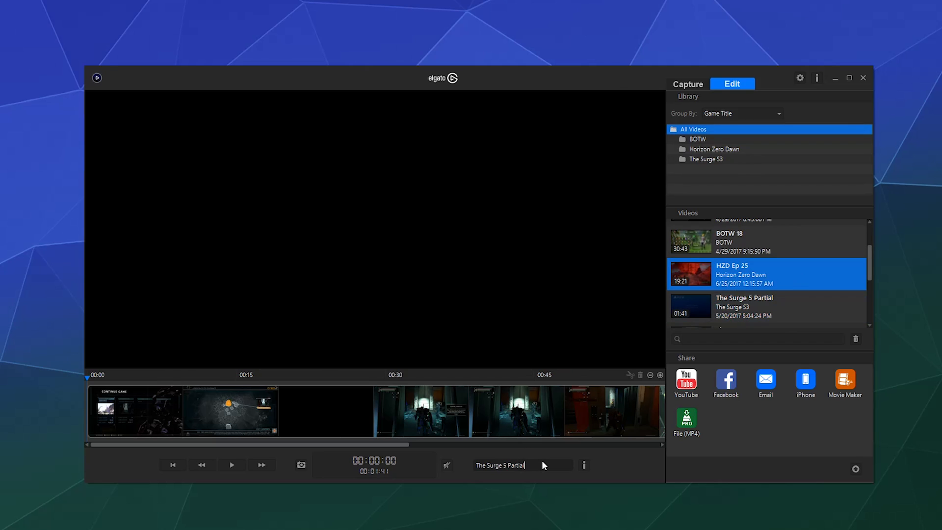
pyautogui.tripleClick(542, 465)
pyautogui.write('Test Video')
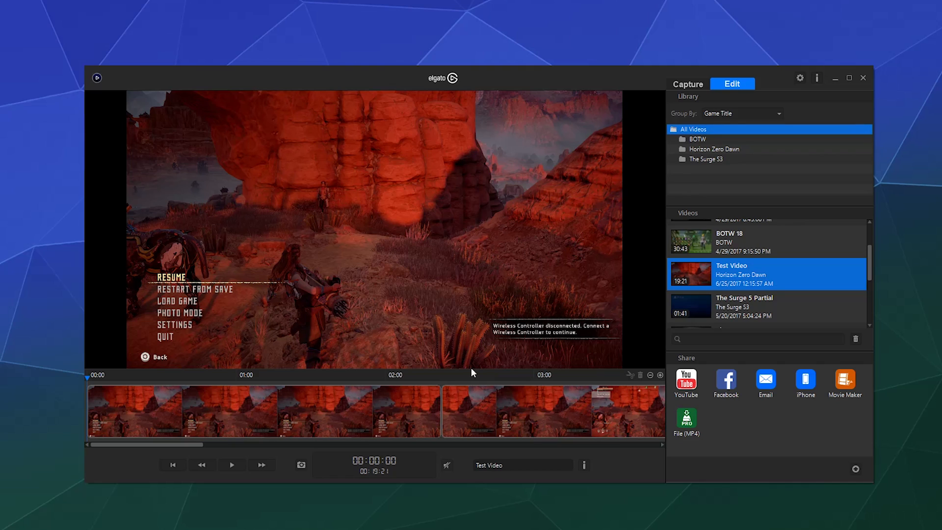
pyautogui.moveTo(195, 444); pyautogui.dragTo(360, 447)
pyautogui.click(416, 413)
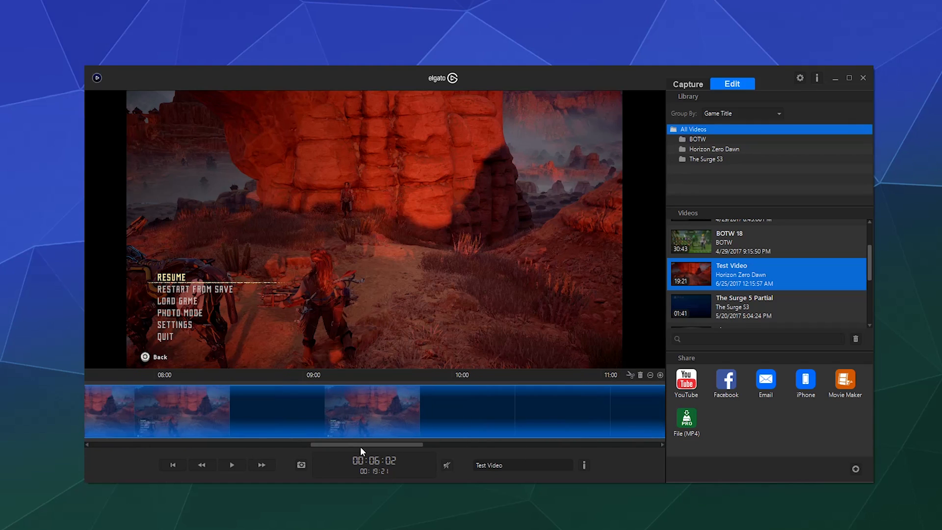
pyautogui.click(478, 416)
pyautogui.moveTo(428, 446); pyautogui.dragTo(507, 442)
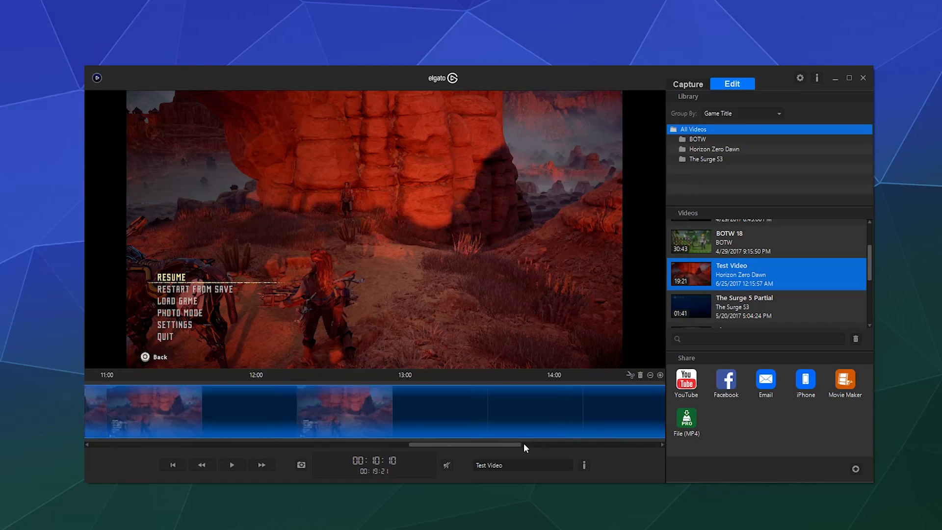
pyautogui.click(511, 421)
pyautogui.click(638, 374)
# Split Test Video at 14:57 and delete everything after the cut.
pyautogui.click(571, 414)
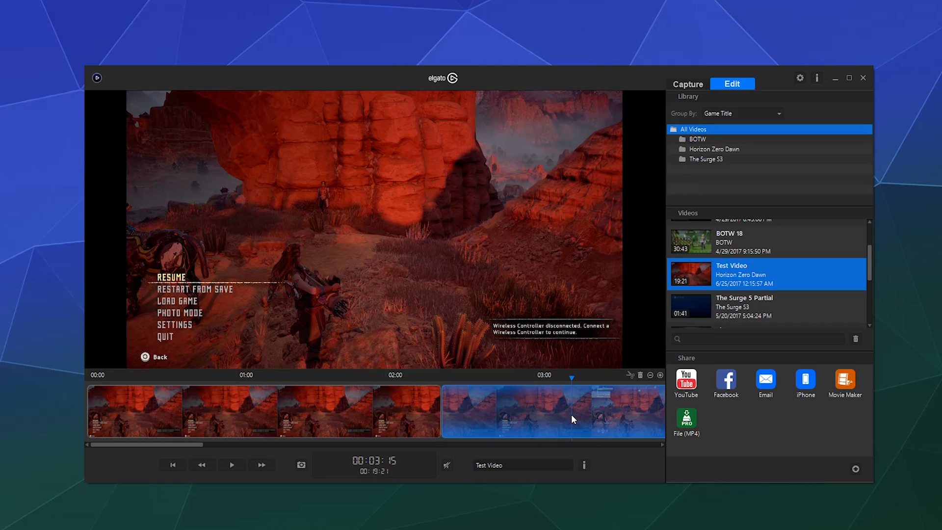
pyautogui.moveTo(184, 445); pyautogui.dragTo(534, 445)
pyautogui.click(519, 399)
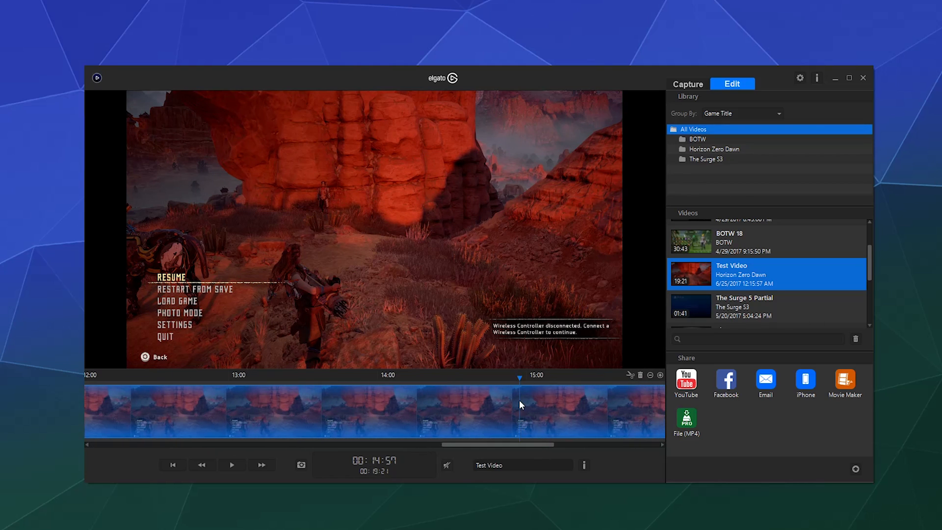
pyautogui.click(630, 375)
pyautogui.click(603, 404)
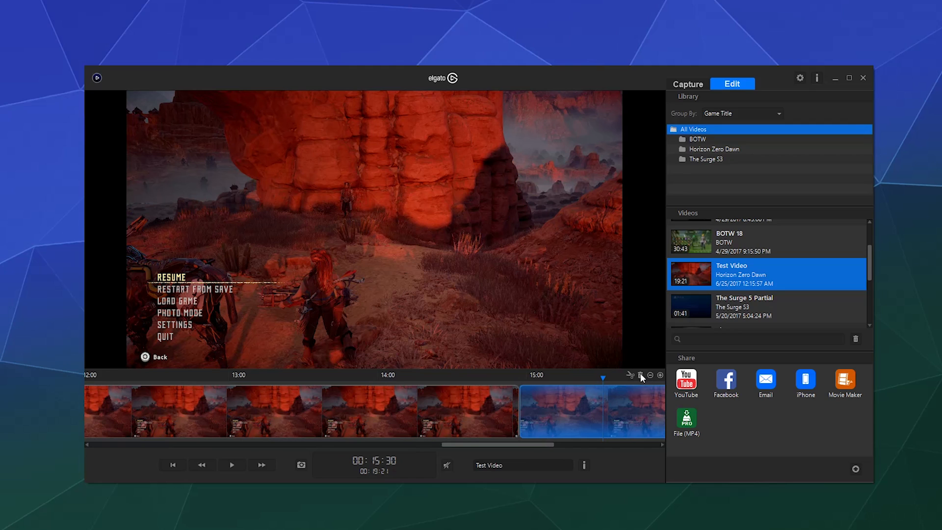
pyautogui.click(640, 376)
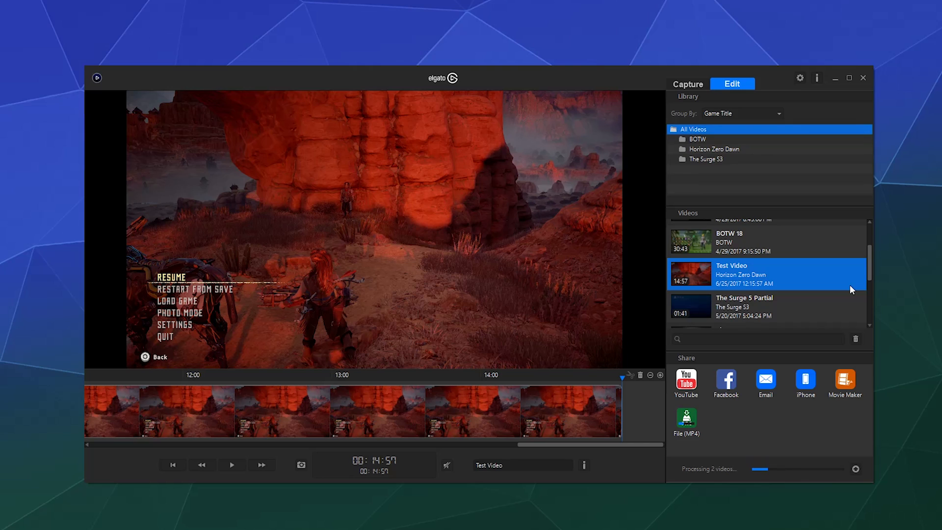
# Cancel both Test Video exports in the share queue, then clear and close the queue.
pyautogui.click(855, 469)
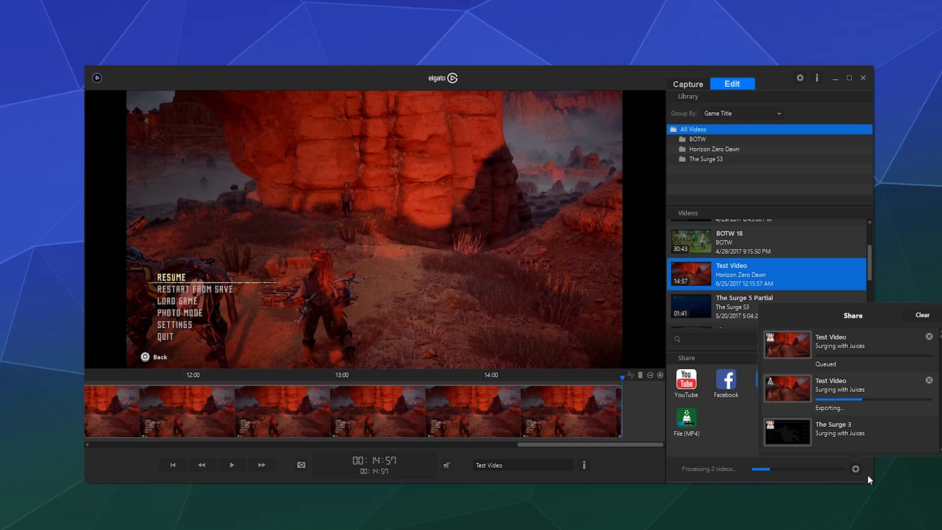
pyautogui.click(929, 337)
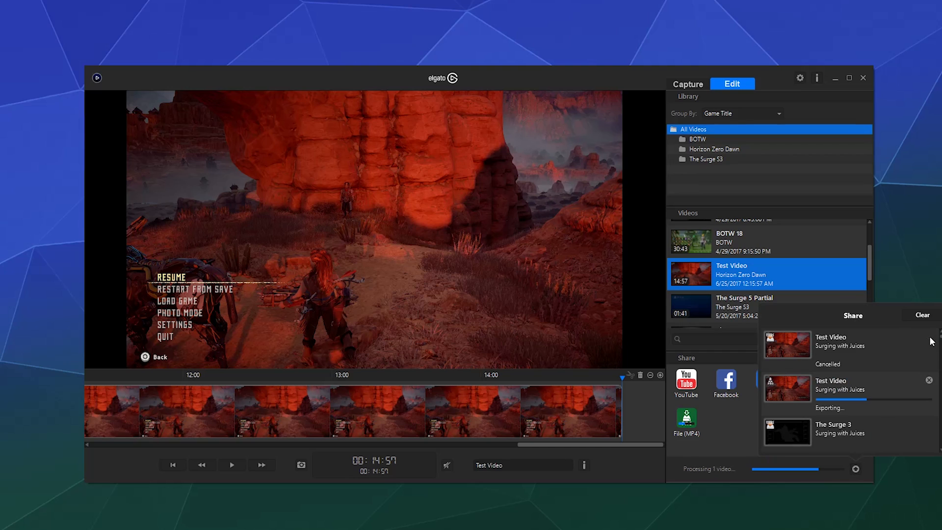
pyautogui.click(929, 381)
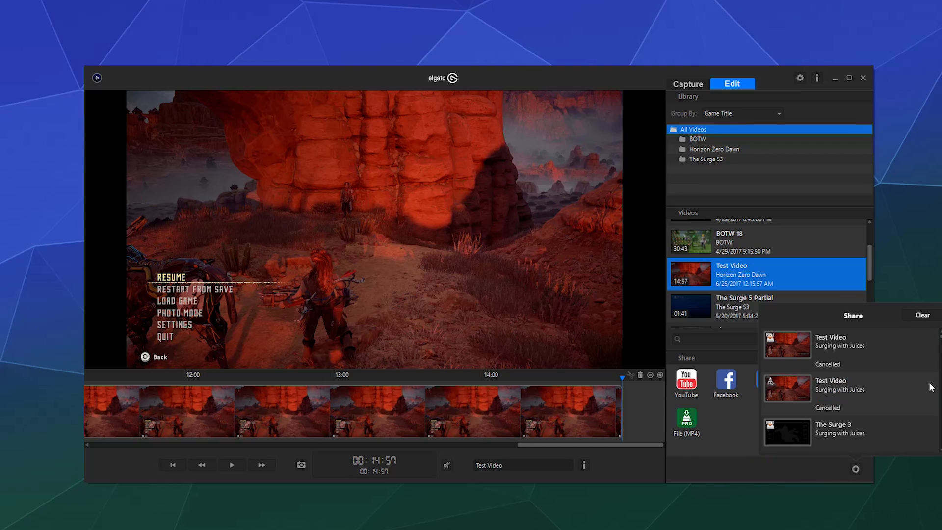
pyautogui.click(921, 314)
pyautogui.click(734, 478)
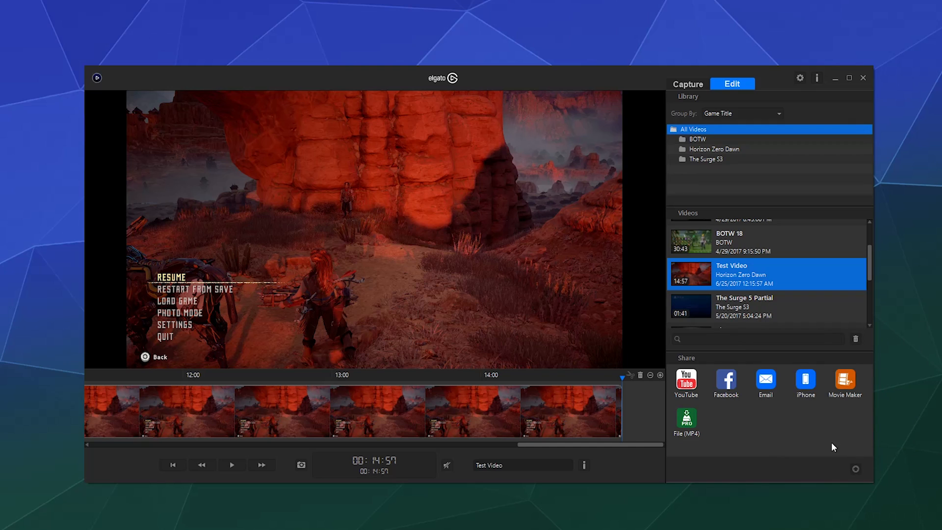
# Export The Surge 5 Partial as an MP4 file and show the exported files in The Surge folder.
pyautogui.click(761, 312)
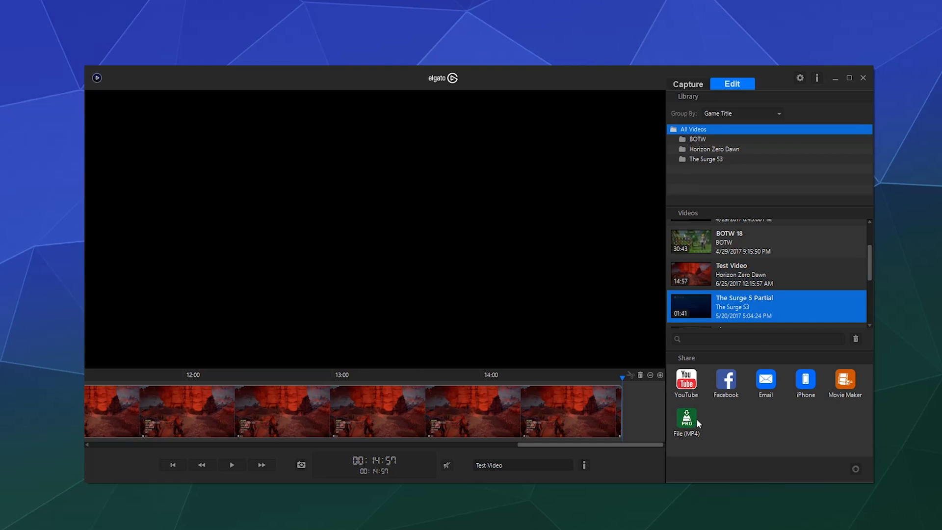
pyautogui.click(694, 423)
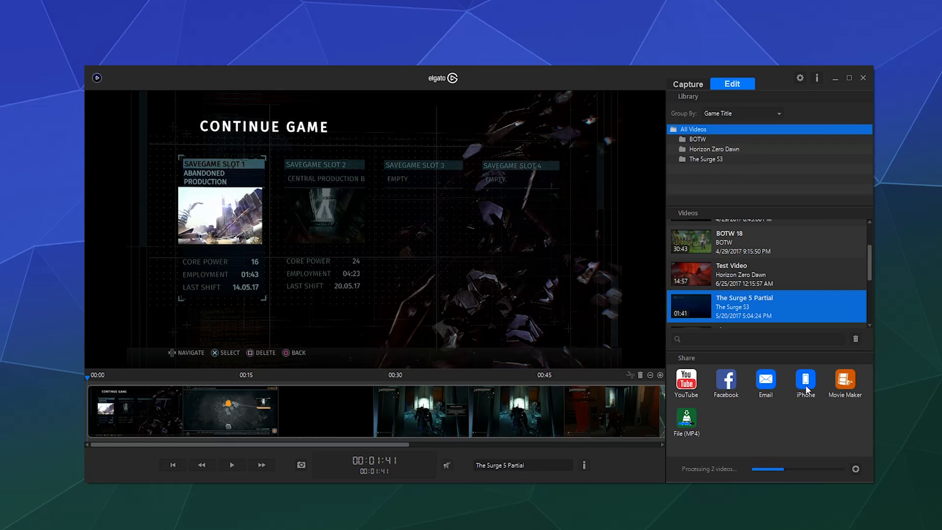
pyautogui.click(854, 468)
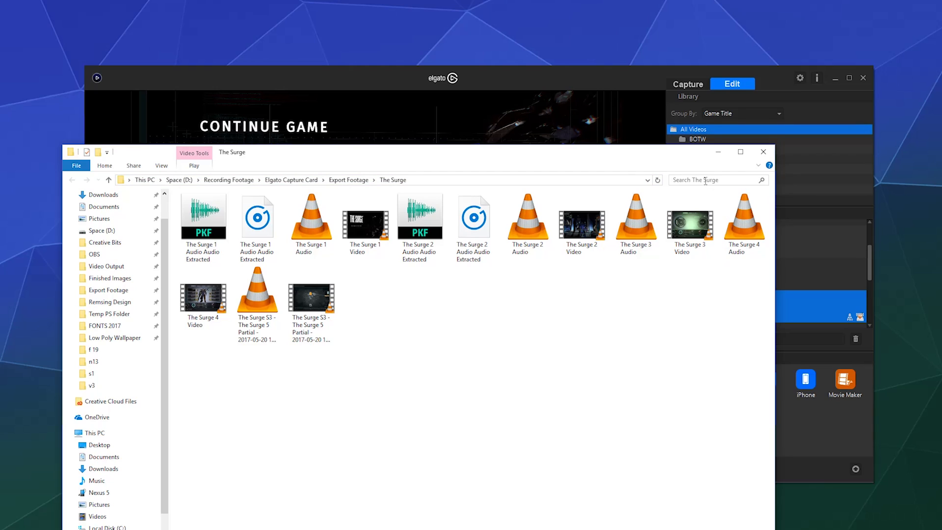
# Close the exported files folder, return to capture mode, and select scene 4 among the Stream Command scenes.
pyautogui.moveTo(638, 148); pyautogui.dragTo(638, 149)
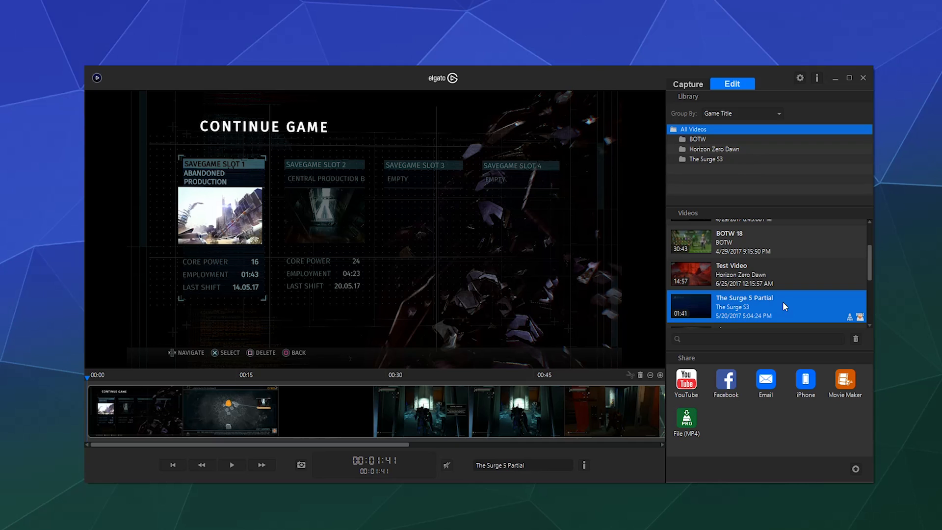
pyautogui.click(700, 86)
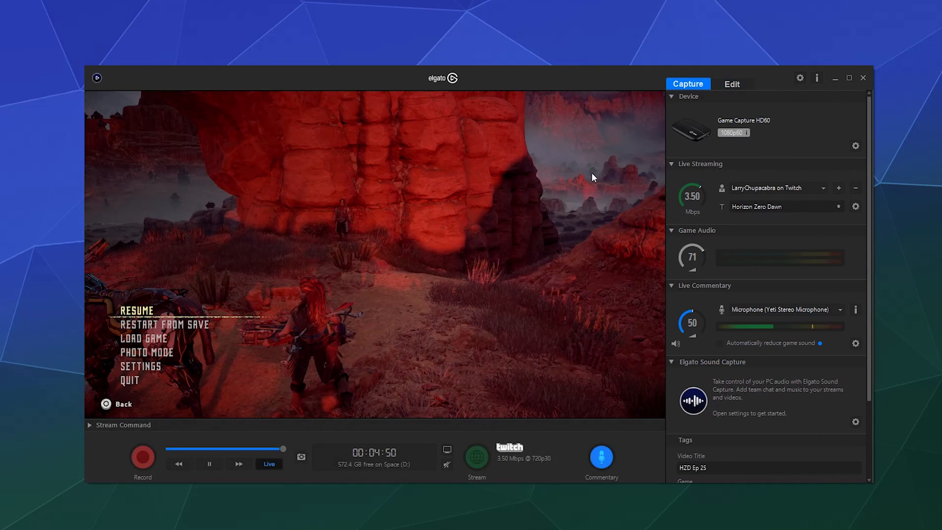
pyautogui.click(89, 425)
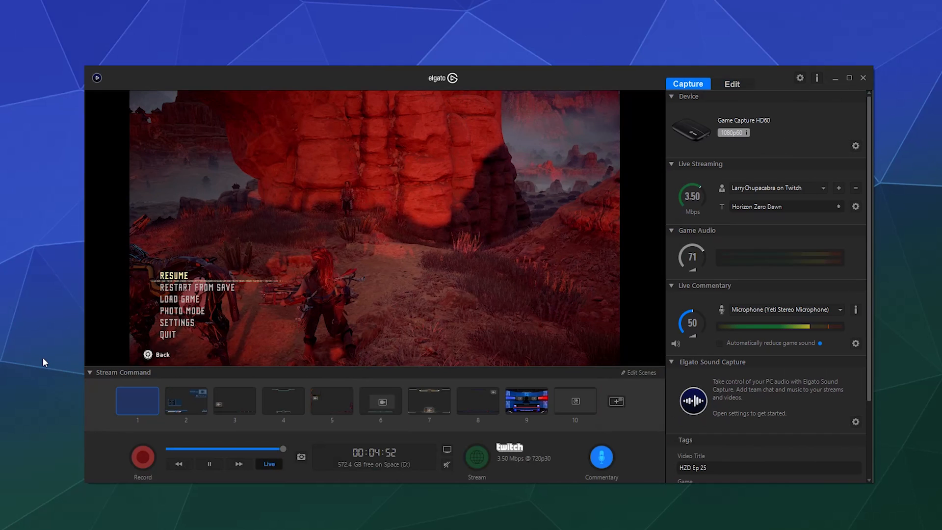
pyautogui.click(90, 372)
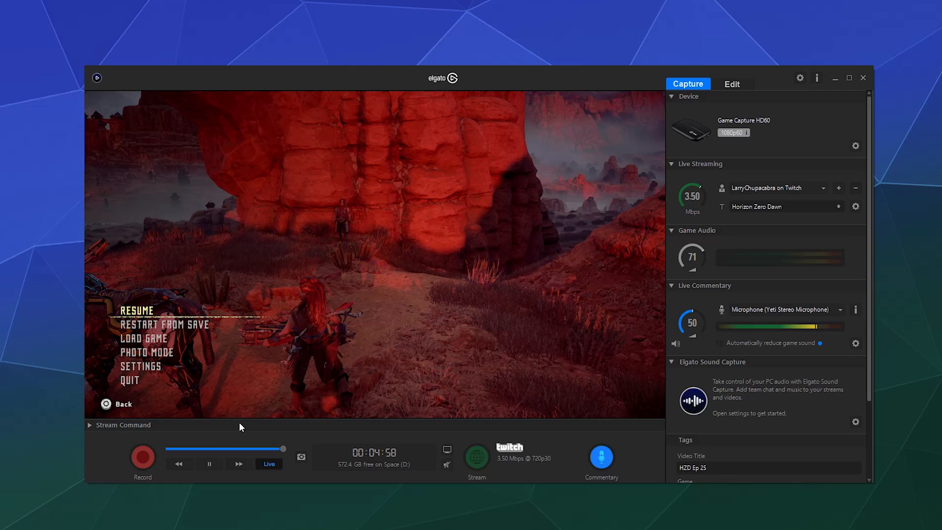
pyautogui.click(91, 425)
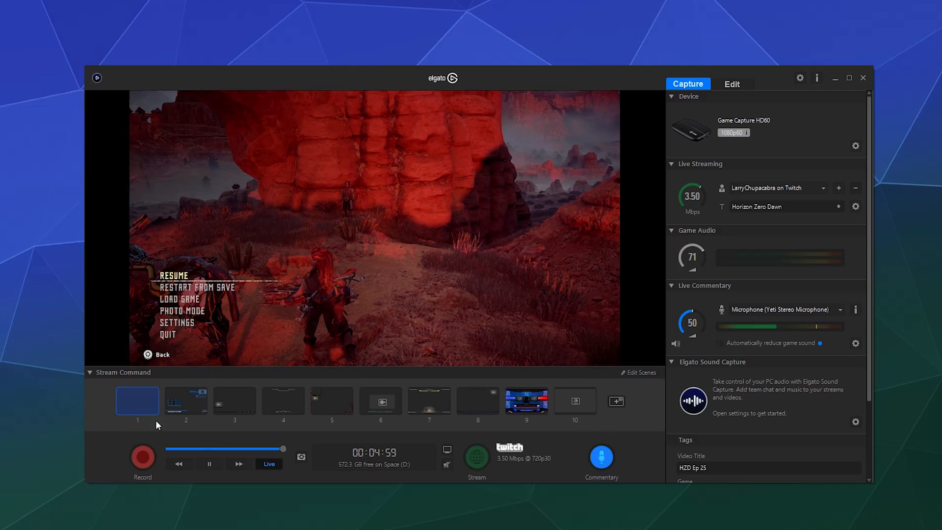
pyautogui.click(272, 400)
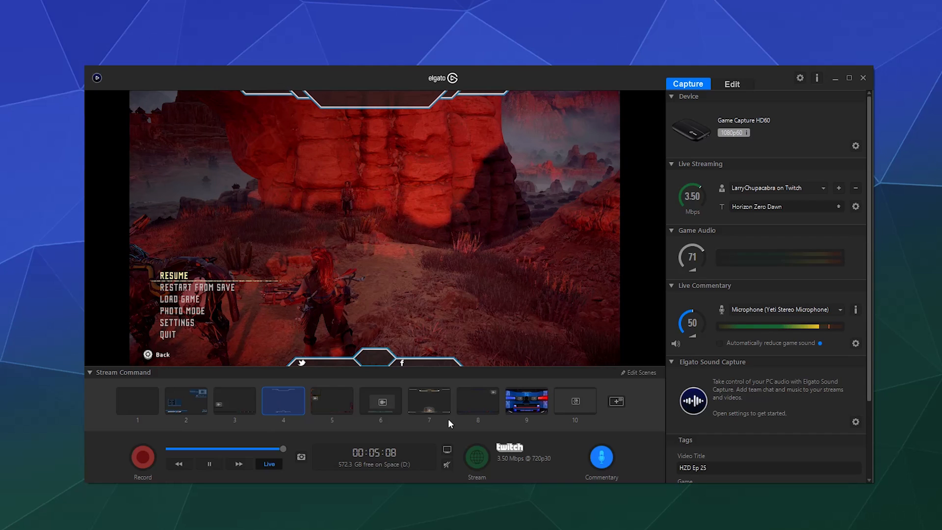
# Load the curated Destiny scene into scene 4.
pyautogui.click(614, 401)
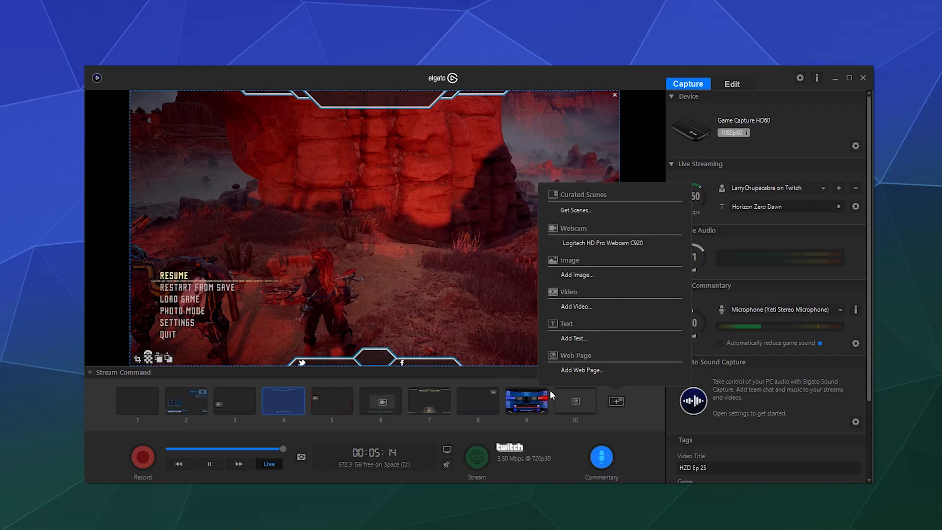
pyautogui.click(581, 213)
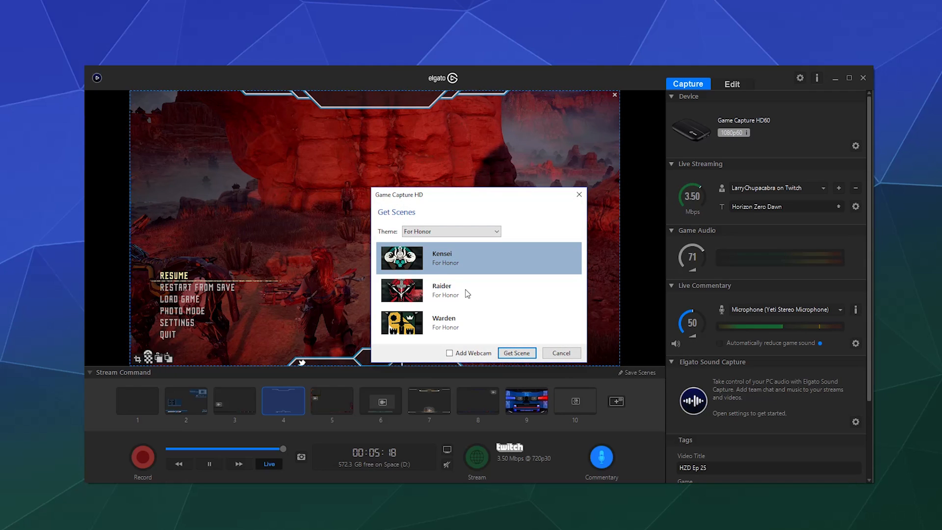
pyautogui.click(512, 304)
pyautogui.click(479, 231)
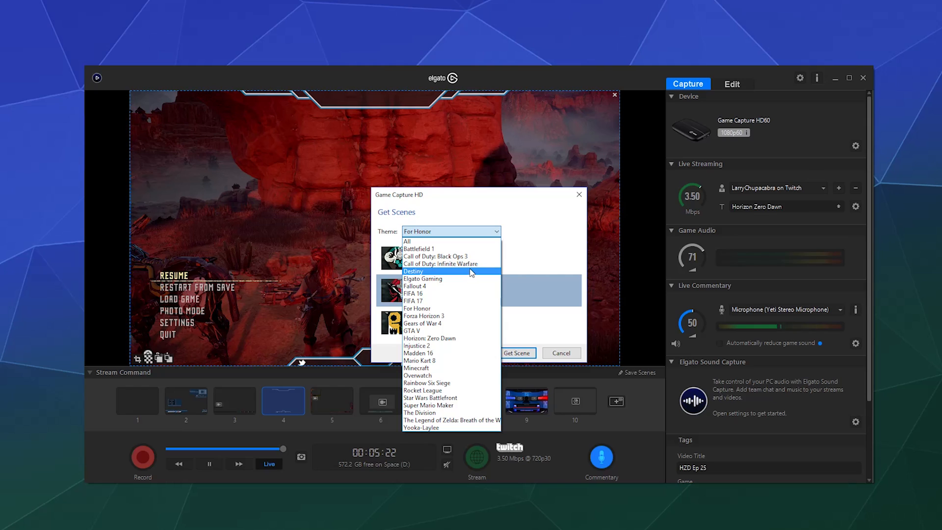
pyautogui.click(470, 271)
pyautogui.click(511, 290)
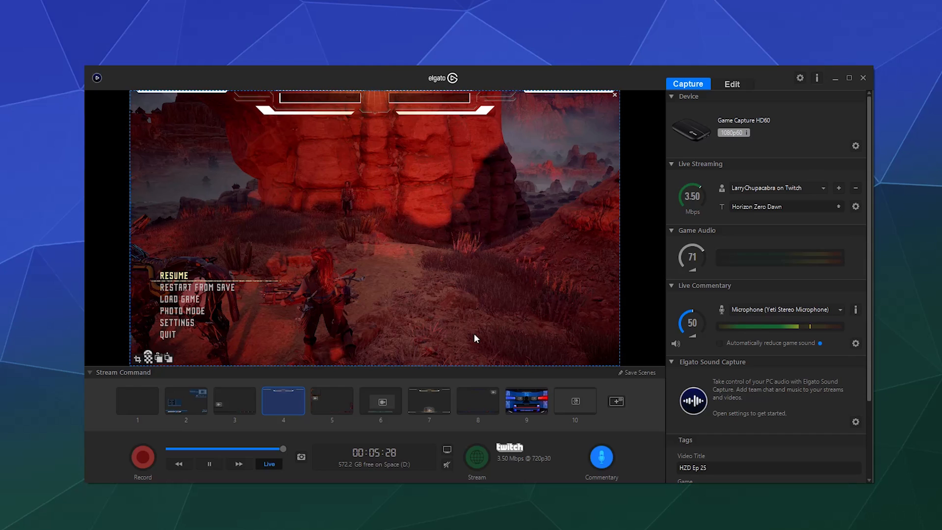
# Browse the Elgato Gaming theme and load the curated Yooka-Laylee scene into scene 4 instead.
pyautogui.click(616, 402)
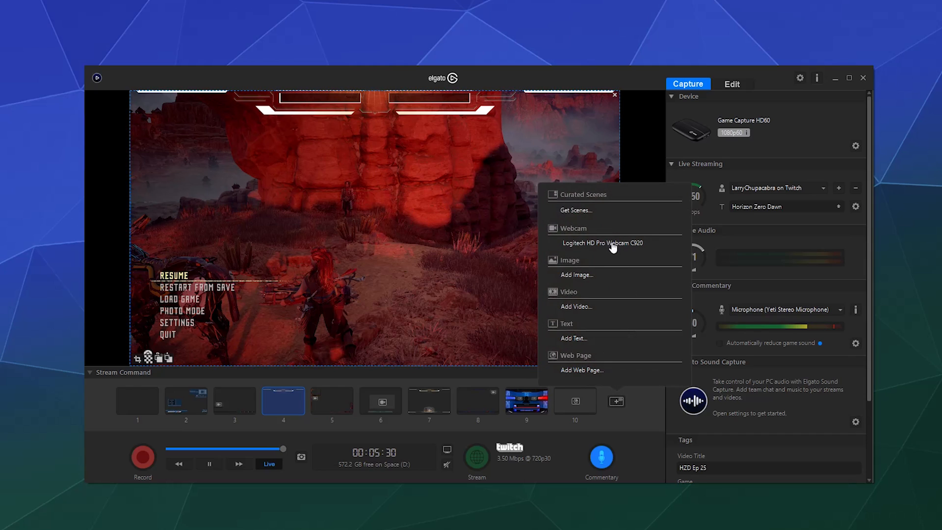
pyautogui.click(564, 210)
pyautogui.click(469, 233)
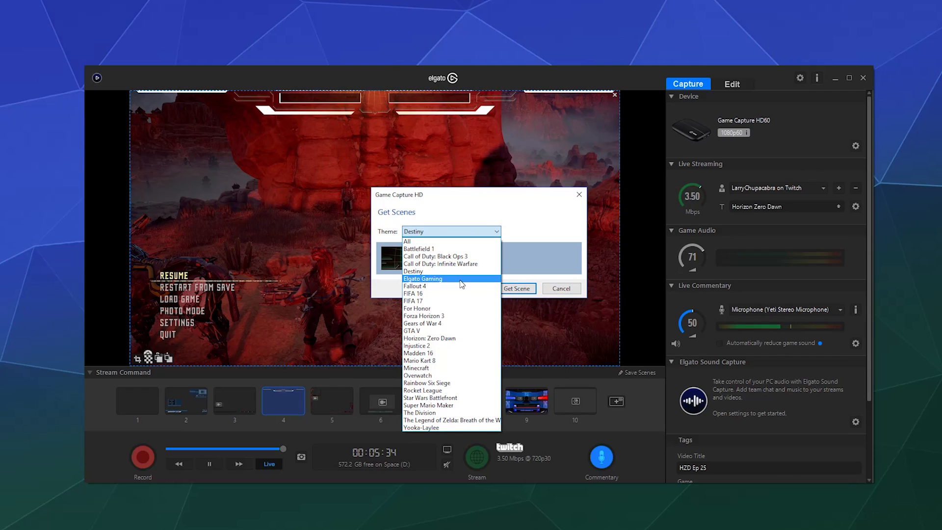
pyautogui.click(461, 279)
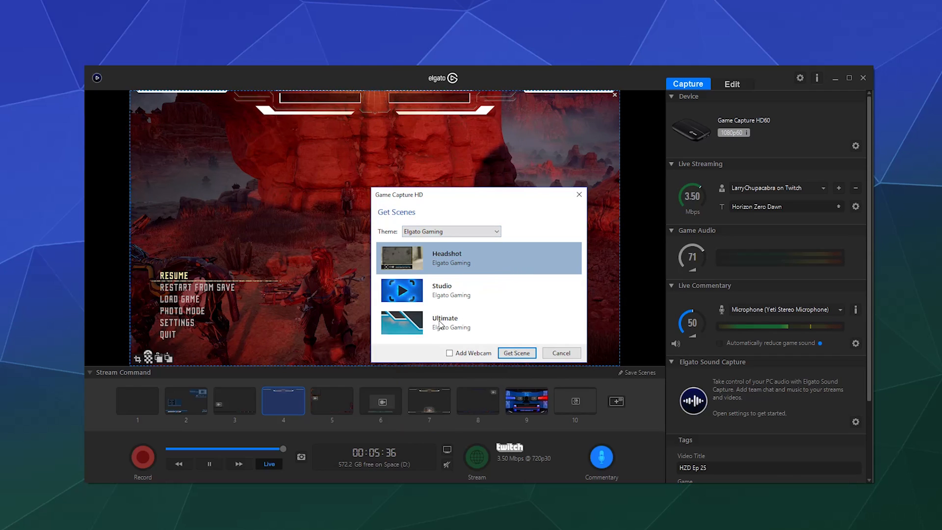
pyautogui.click(486, 232)
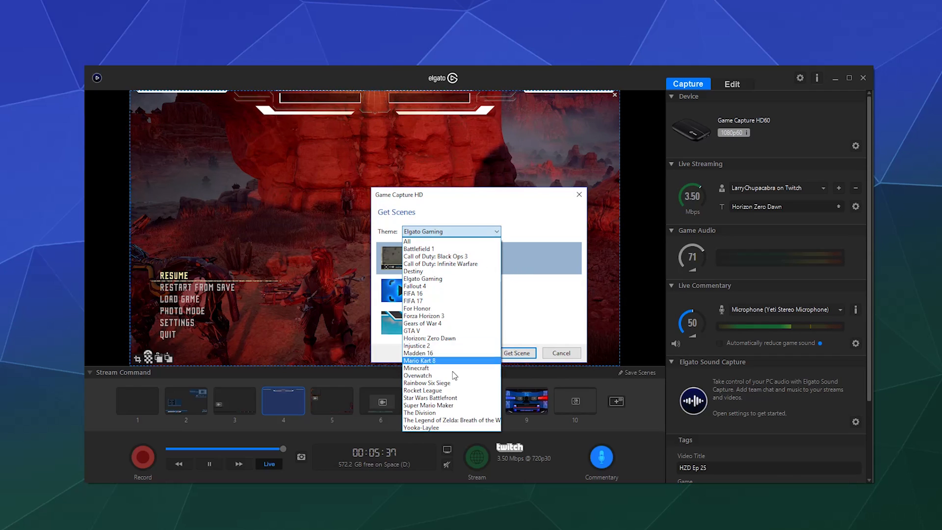
pyautogui.click(443, 428)
pyautogui.click(516, 290)
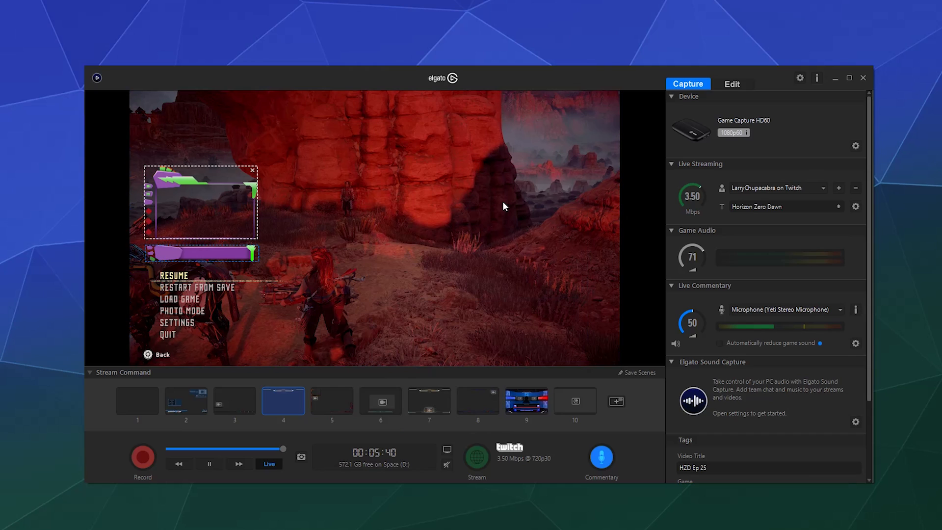
# Enlarge the purple webcam frame in the scene's upper-right corner and move the purple banner to its lower-right area.
pyautogui.moveTo(231, 227); pyautogui.dragTo(589, 354)
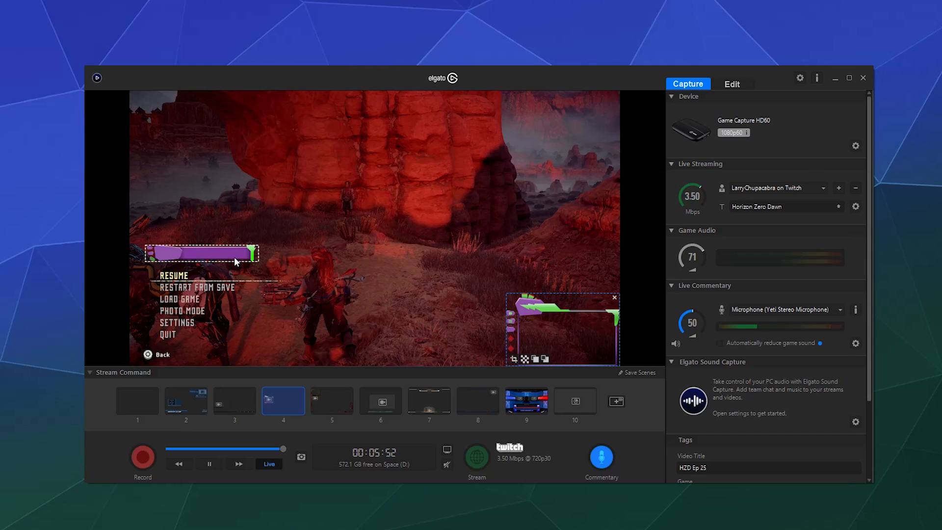
pyautogui.moveTo(539, 322); pyautogui.dragTo(540, 119)
pyautogui.moveTo(510, 159); pyautogui.dragTo(450, 190)
pyautogui.moveTo(545, 159); pyautogui.dragTo(517, 158)
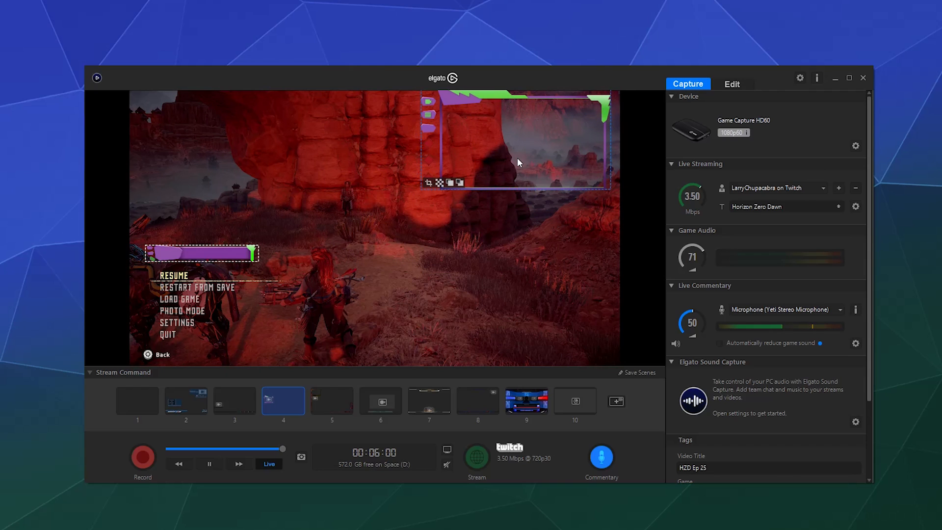
pyautogui.moveTo(236, 253); pyautogui.dragTo(584, 305)
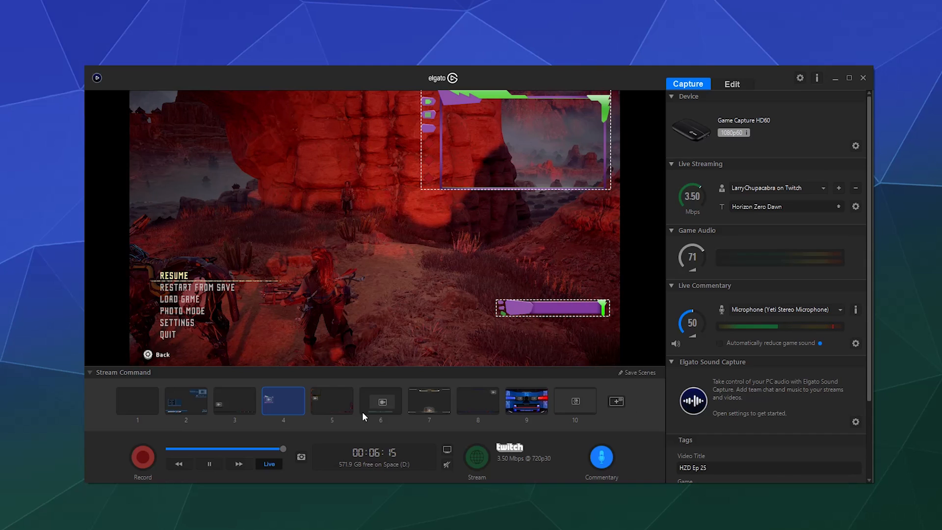
# Leave scene 4 without saving its changes, and go through scenes 5 and 6 to scene 7.
pyautogui.click(340, 401)
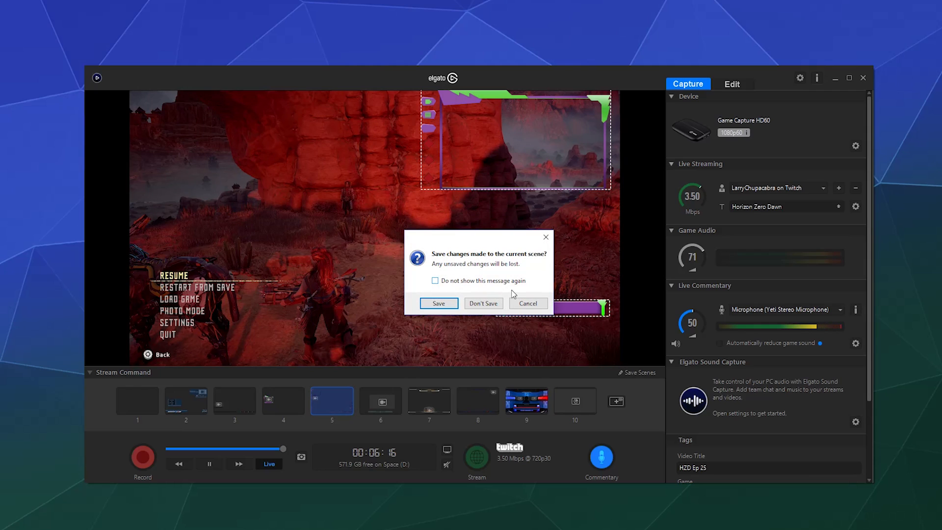
pyautogui.click(483, 304)
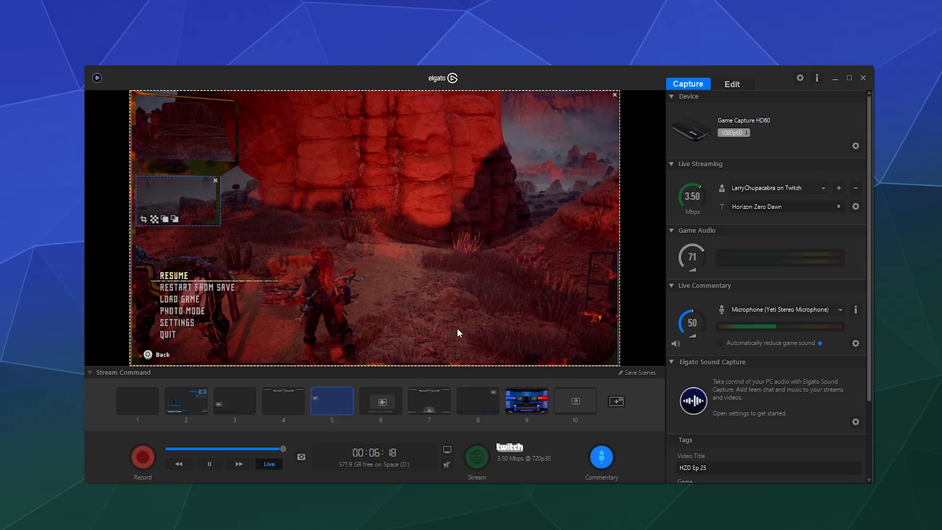
pyautogui.click(393, 403)
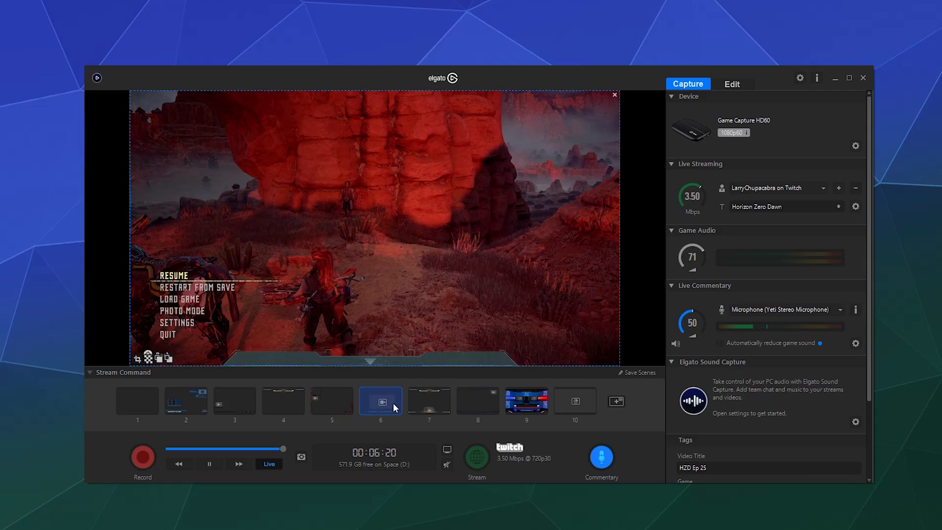
pyautogui.click(420, 404)
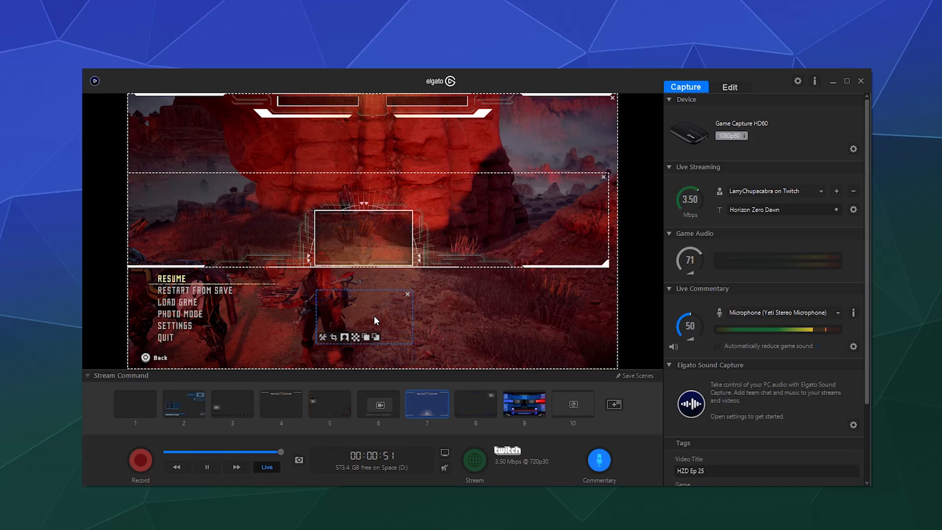
# Move scene 7's webcam frame graphic down to the bottom centre of the picture.
pyautogui.click(375, 315)
pyautogui.click(383, 242)
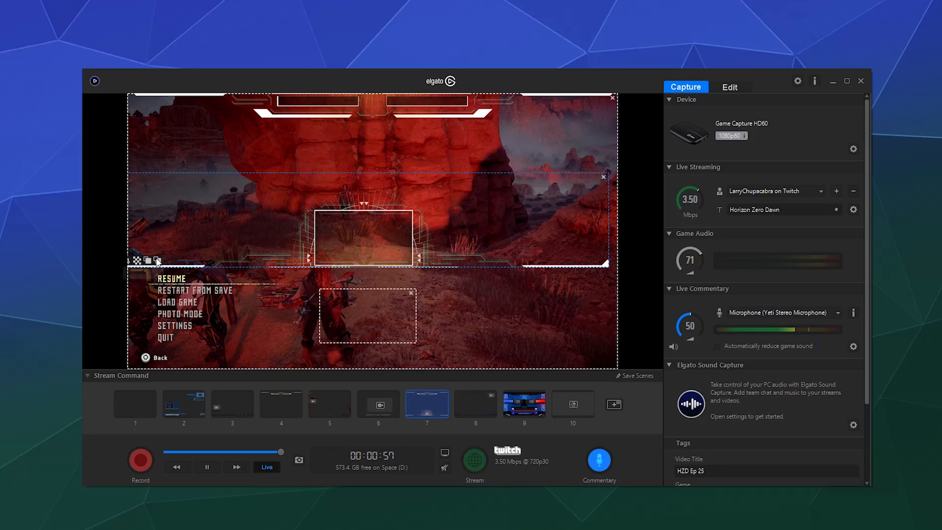
pyautogui.moveTo(363, 227); pyautogui.dragTo(376, 328)
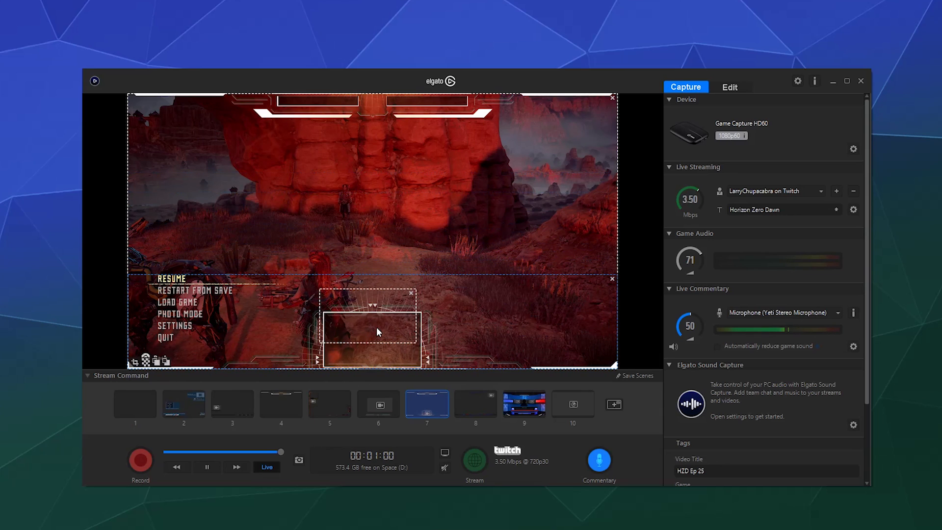
# Replace the empty webcam overlay with the Logitech HD Pro Webcam C920 and place it inside the bottom frame.
pyautogui.click(372, 317)
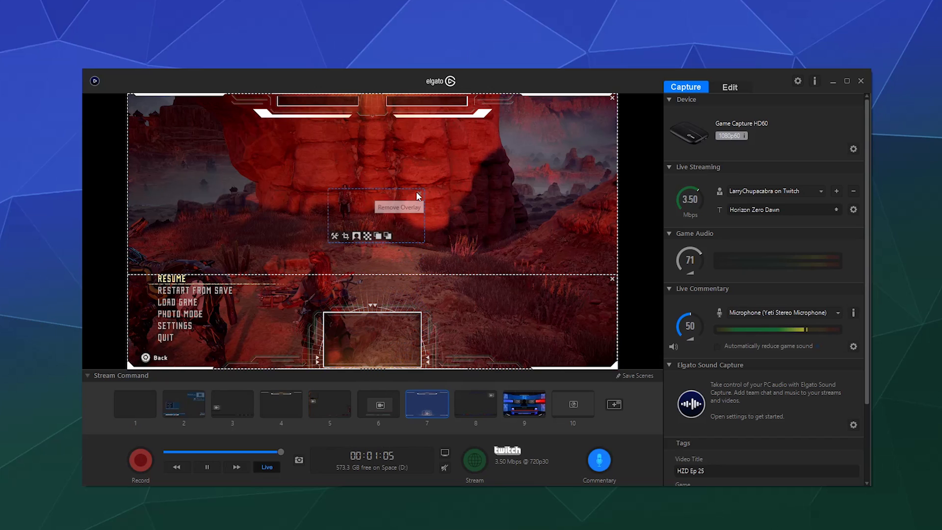
pyautogui.click(613, 404)
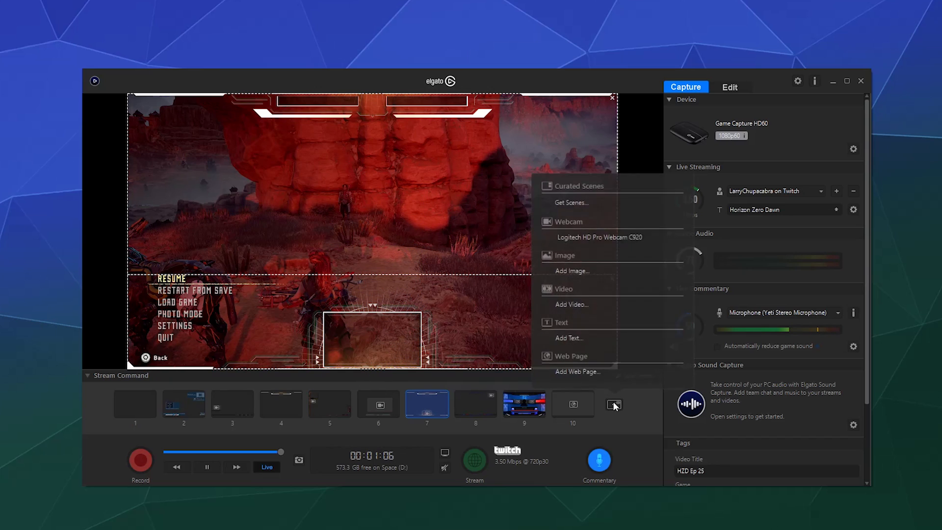
pyautogui.click(590, 249)
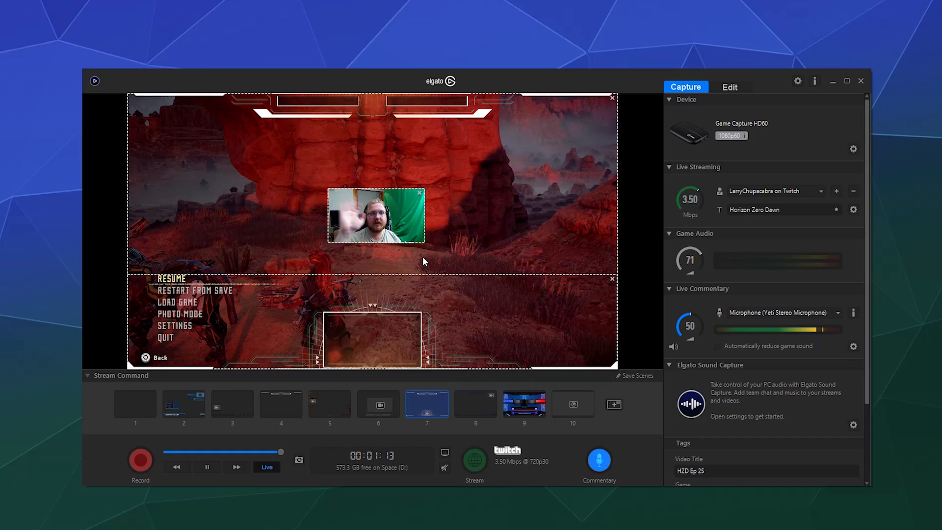
pyautogui.moveTo(390, 224); pyautogui.dragTo(384, 347)
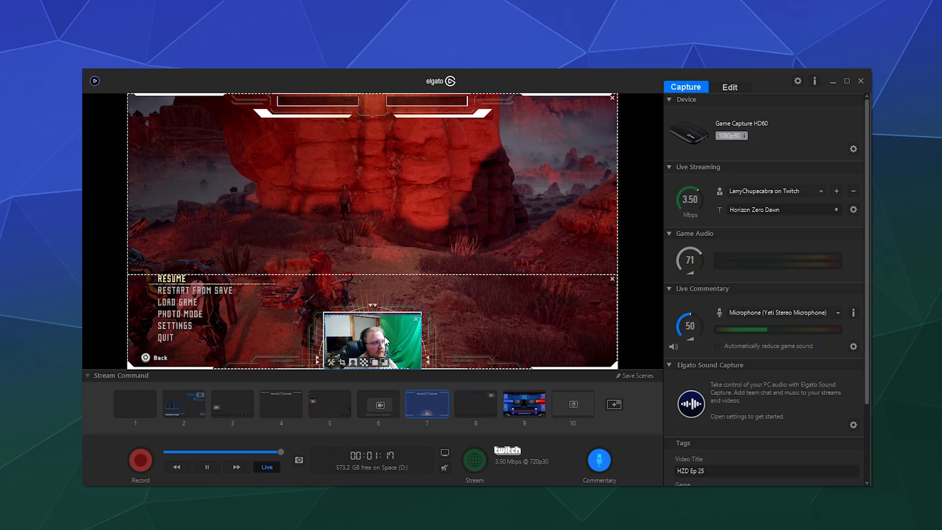
# Enlarge the webcam overlay and enable its chroma key with the color picked from the green screen and maximum tolerance.
pyautogui.moveTo(383, 311); pyautogui.dragTo(382, 207)
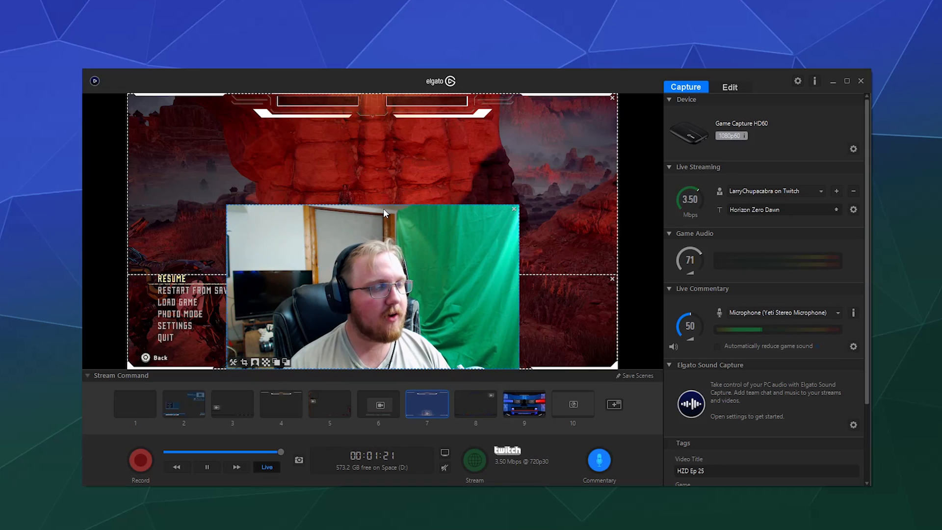
pyautogui.moveTo(382, 273); pyautogui.dragTo(385, 212)
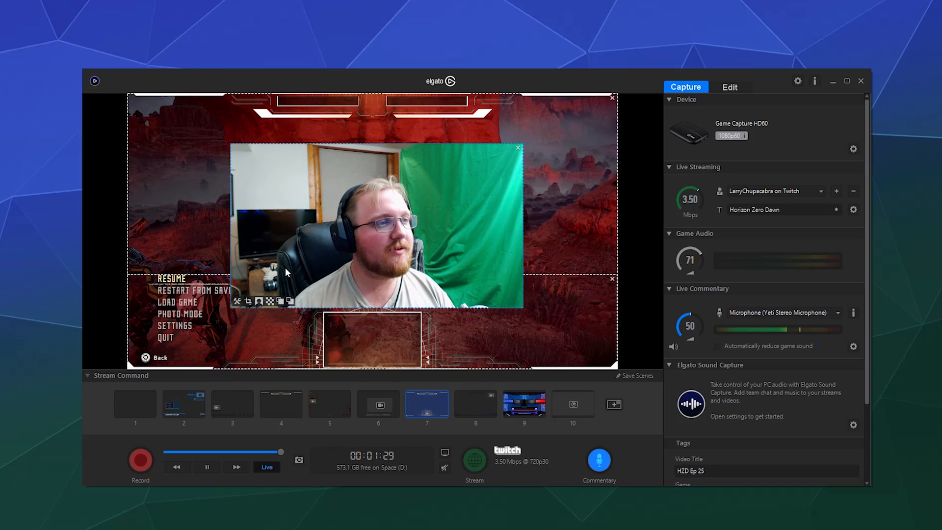
pyautogui.click(257, 302)
pyautogui.click(193, 330)
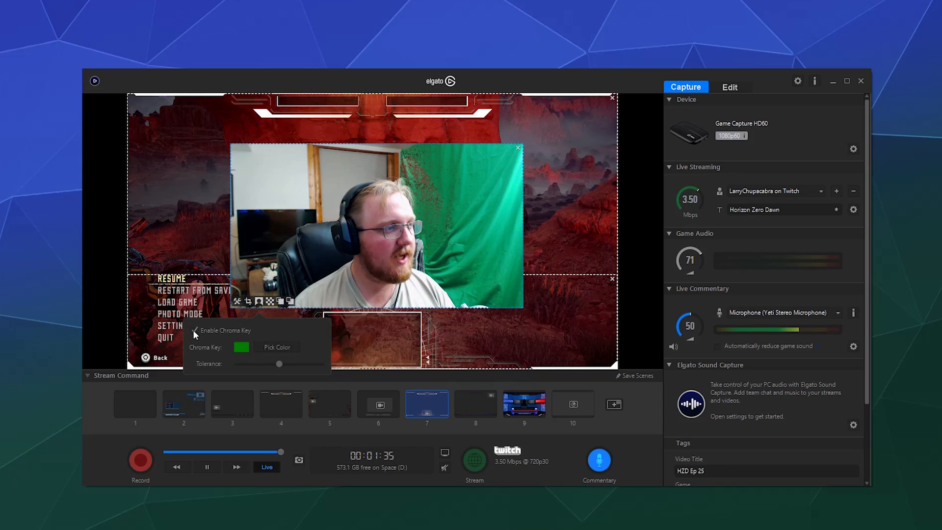
pyautogui.click(262, 346)
pyautogui.click(481, 213)
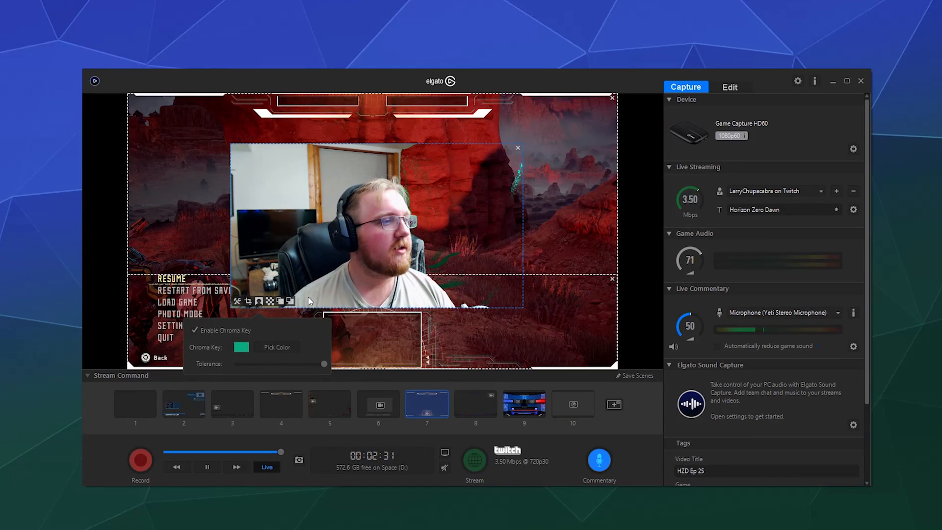
# Shrink the webcam overlay back into the bottom frame and view the available overlay types.
pyautogui.moveTo(366, 143); pyautogui.dragTo(361, 313)
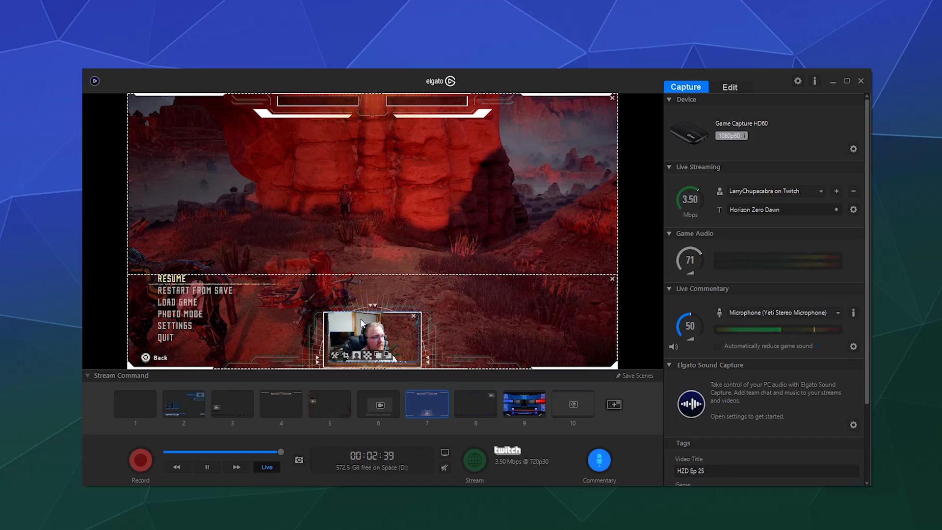
pyautogui.click(618, 406)
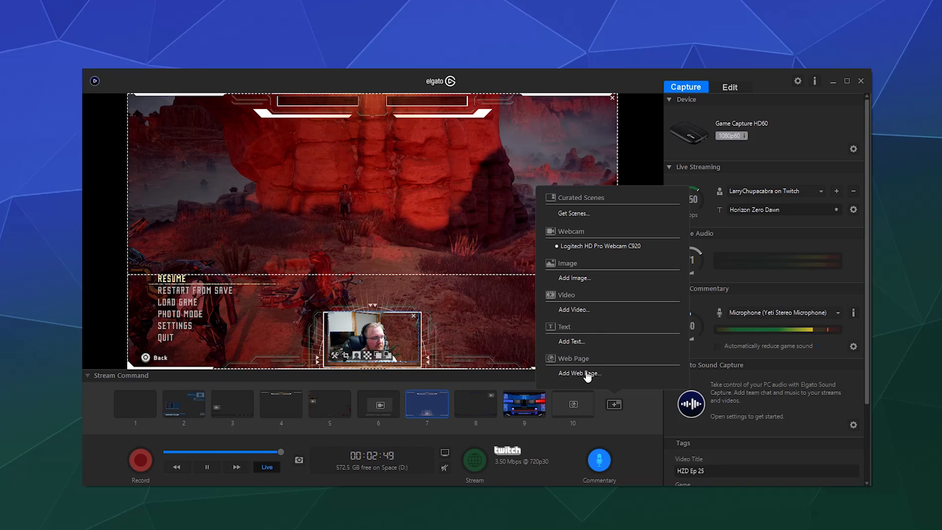
pyautogui.click(431, 335)
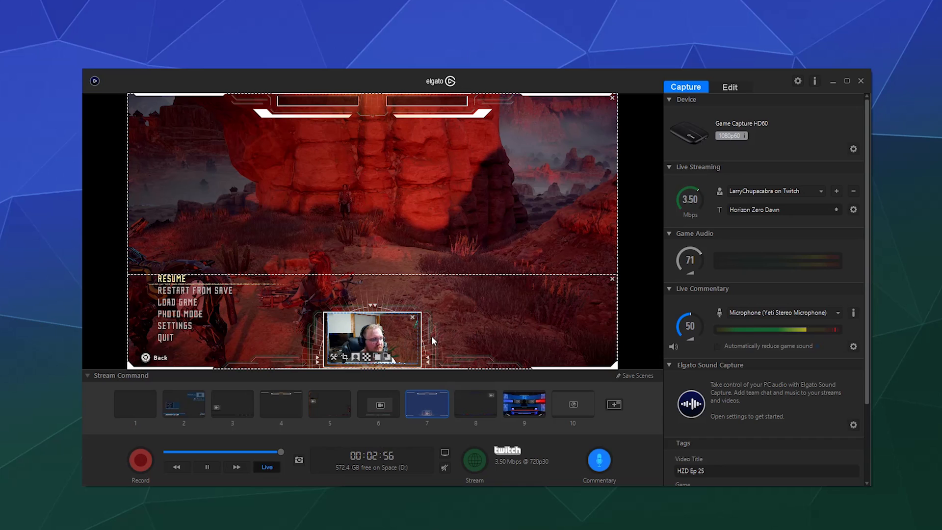
# Remove the webcam overlay from scene 7 and switch to scene 5 without saving the scene changes.
pyautogui.click(413, 316)
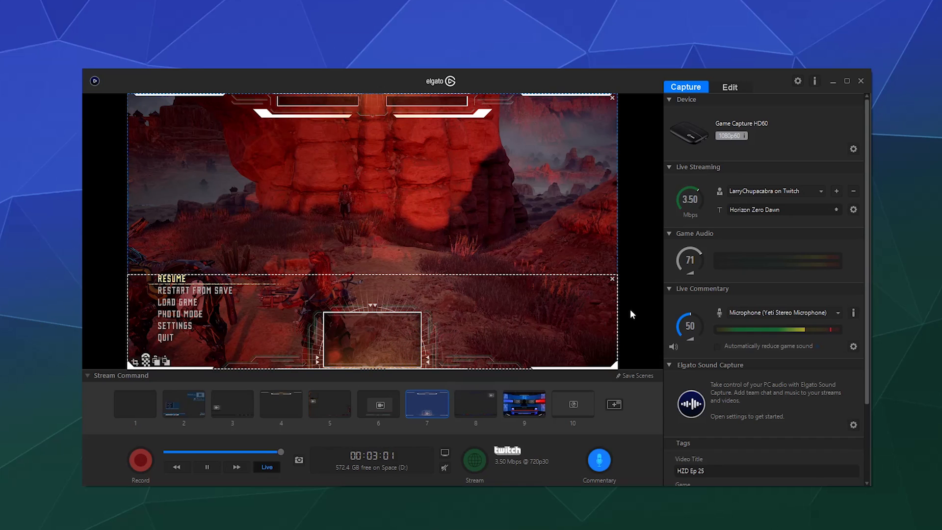
pyautogui.click(325, 391)
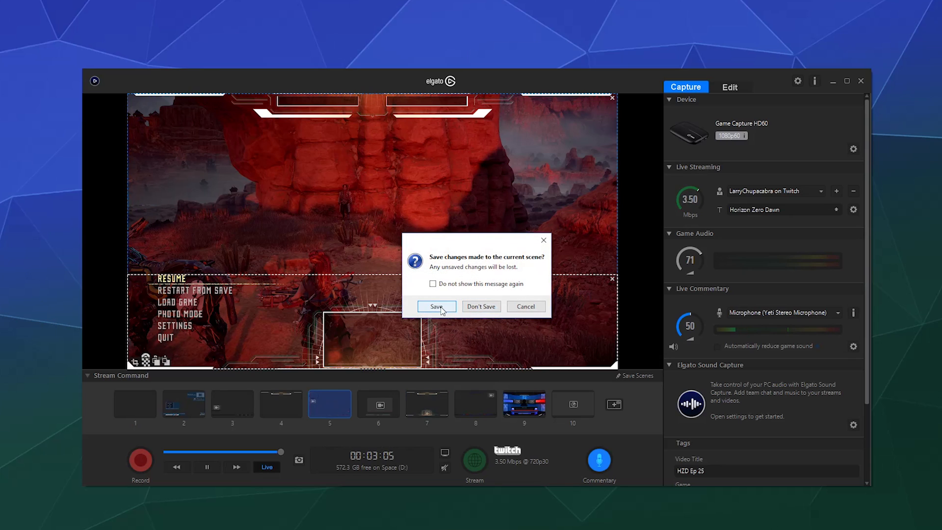
pyautogui.click(480, 307)
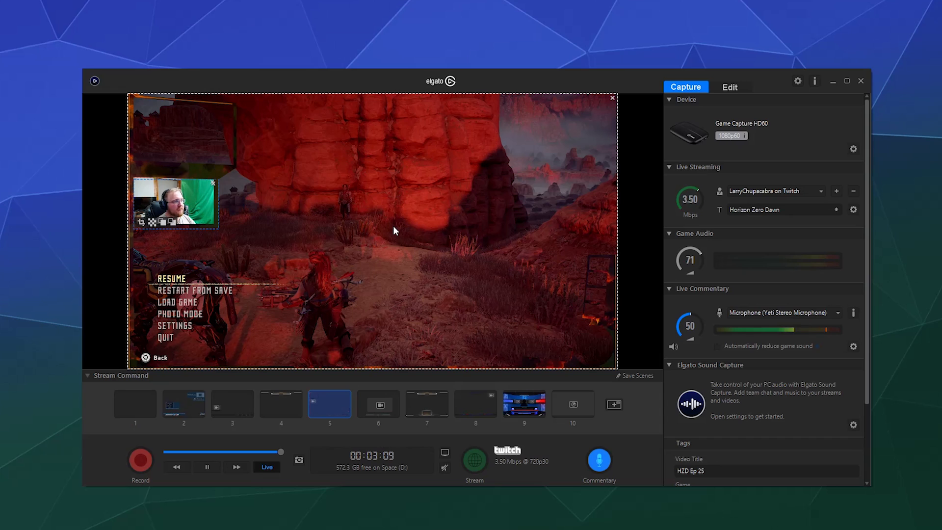
# Move and enlarge scene 5's webcam overlay to fit the frame in the picture's upper-left corner, and place the empty overlay there too.
pyautogui.moveTo(205, 202)
pyautogui.mouseDown()
pyautogui.moveTo(361, 218)
pyautogui.moveTo(305, 285)
pyautogui.moveTo(217, 186)
pyautogui.moveTo(205, 202)
pyautogui.mouseUp()
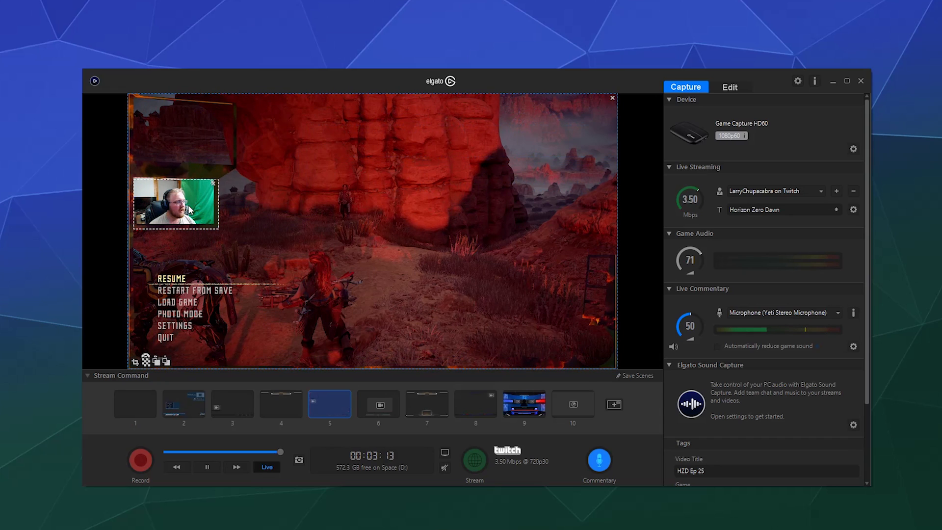
pyautogui.moveTo(208, 221); pyautogui.dragTo(210, 146)
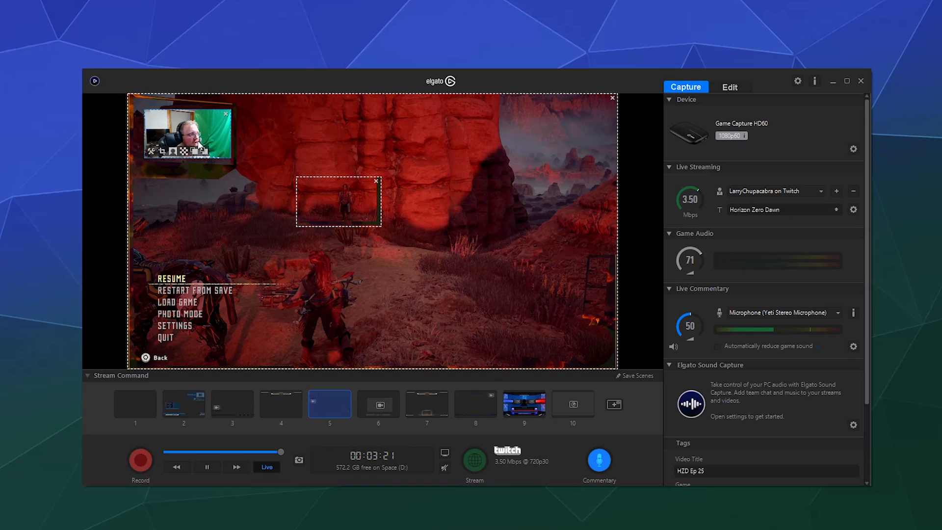
pyautogui.scroll(3, 211, 145)
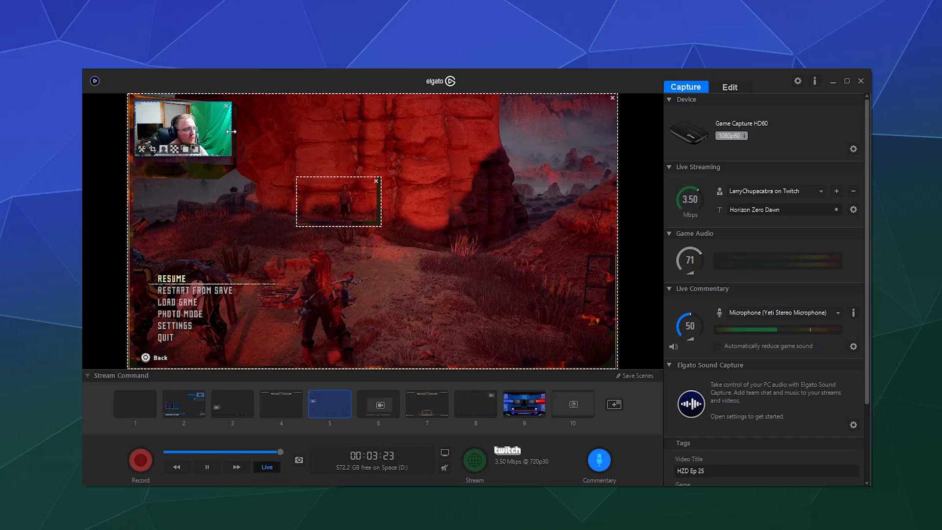
pyautogui.moveTo(211, 143); pyautogui.dragTo(208, 140)
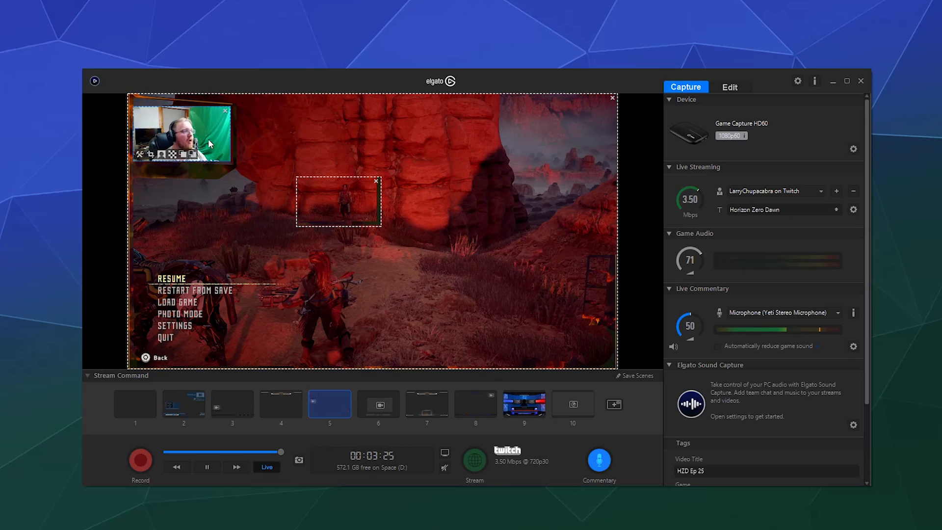
pyautogui.moveTo(328, 199); pyautogui.dragTo(220, 155)
pyautogui.click(290, 234)
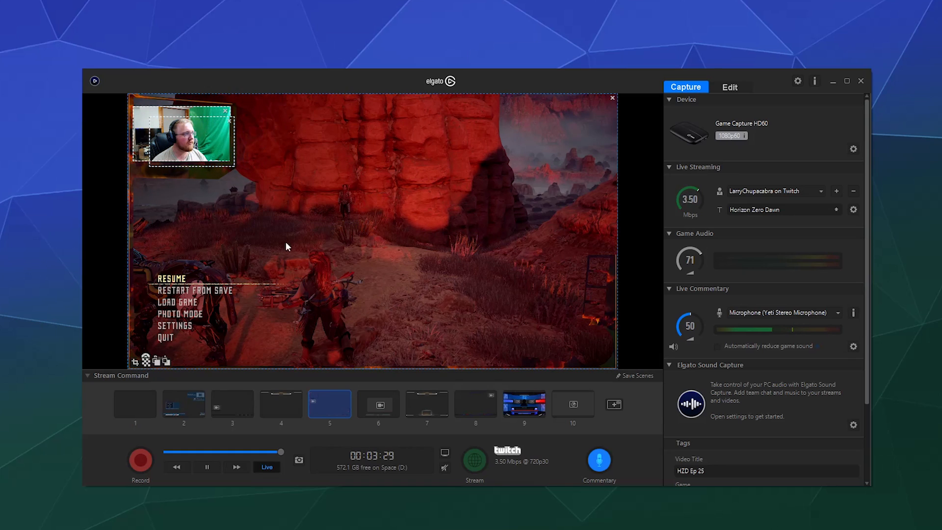